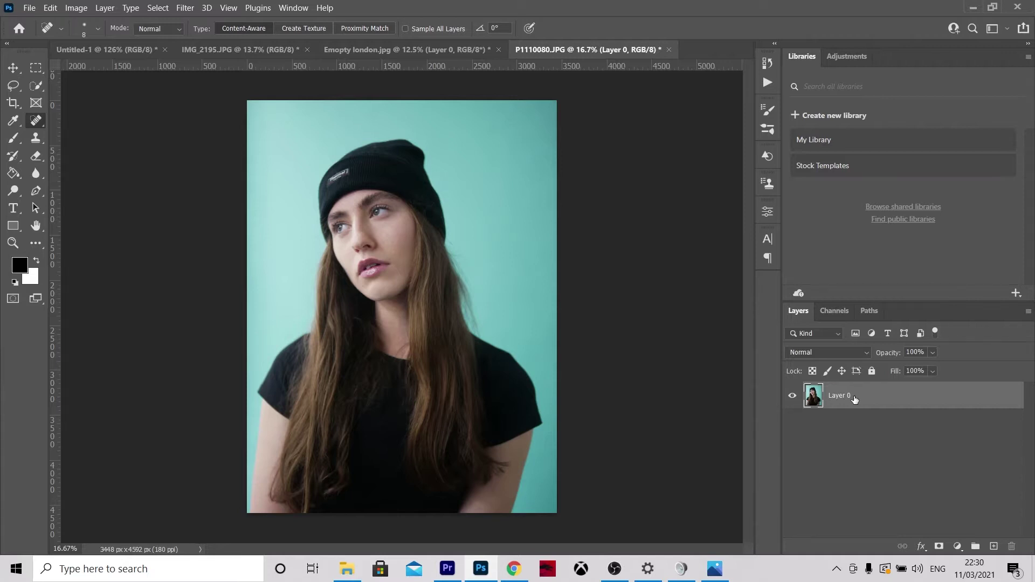
# Duplicate Layer 0 twice, naming the top copy DETAILS and the middle copy softness.
pyautogui.hotkey('ctrl', 'j')
pyautogui.hotkey('ctrl', 'j')
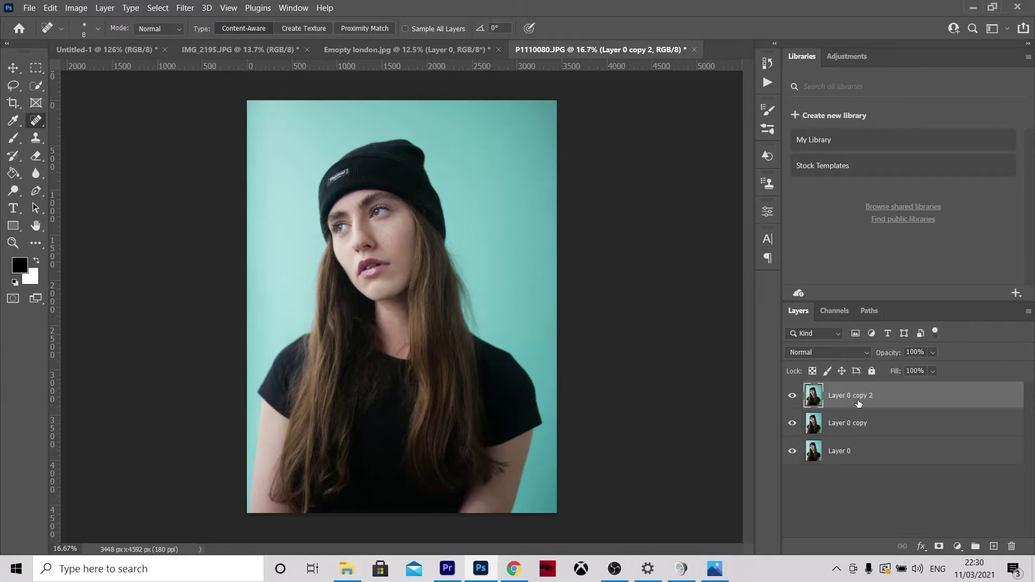
pyautogui.doubleClick(858, 399)
pyautogui.write('DETAILS')
pyautogui.doubleClick(863, 427)
pyautogui.write('sof')
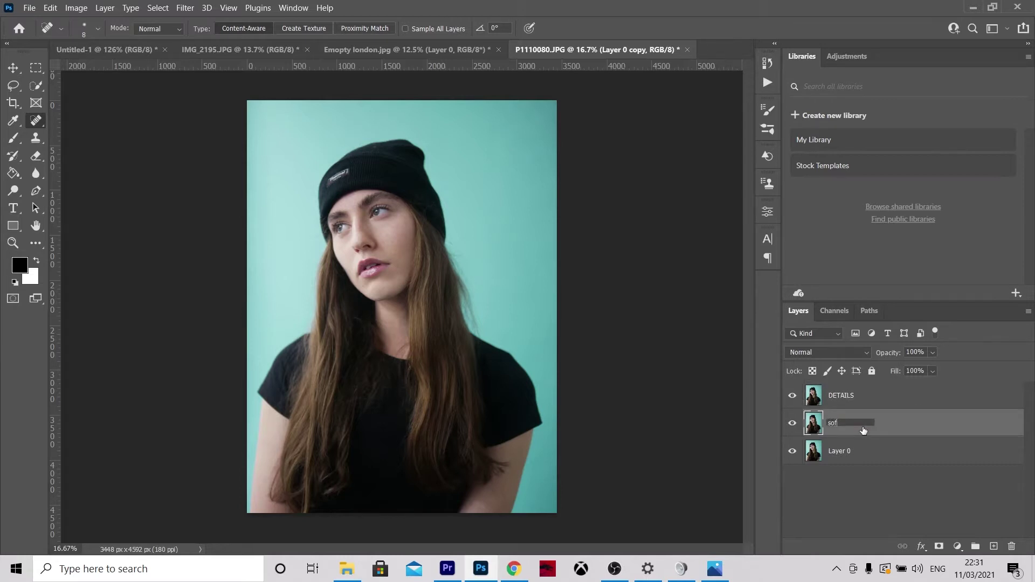
pyautogui.write('tness')
# Finish the softness name, then convert softness and DETAILS to smart objects.
pyautogui.click(905, 424)
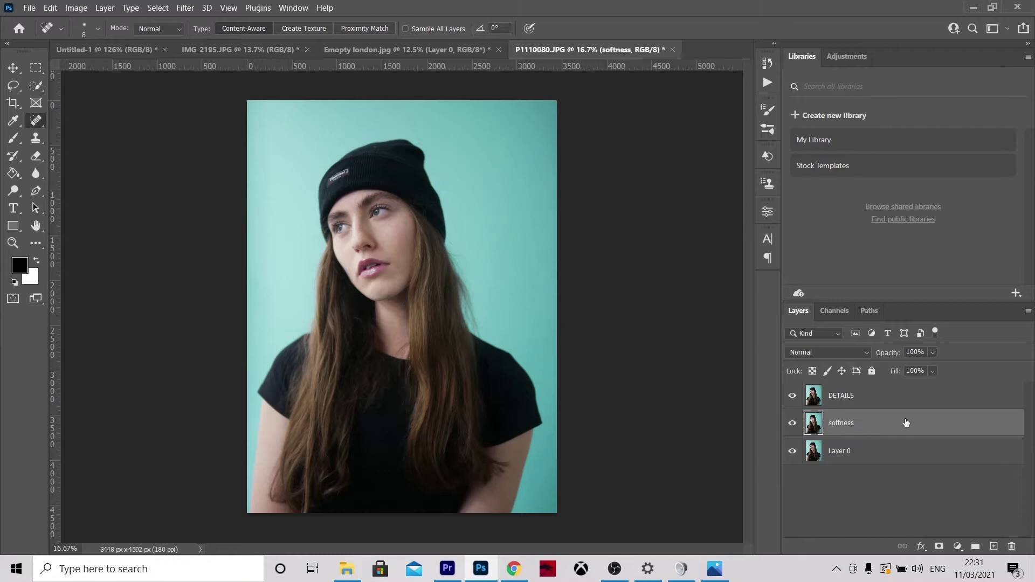
pyautogui.rightClick(905, 423)
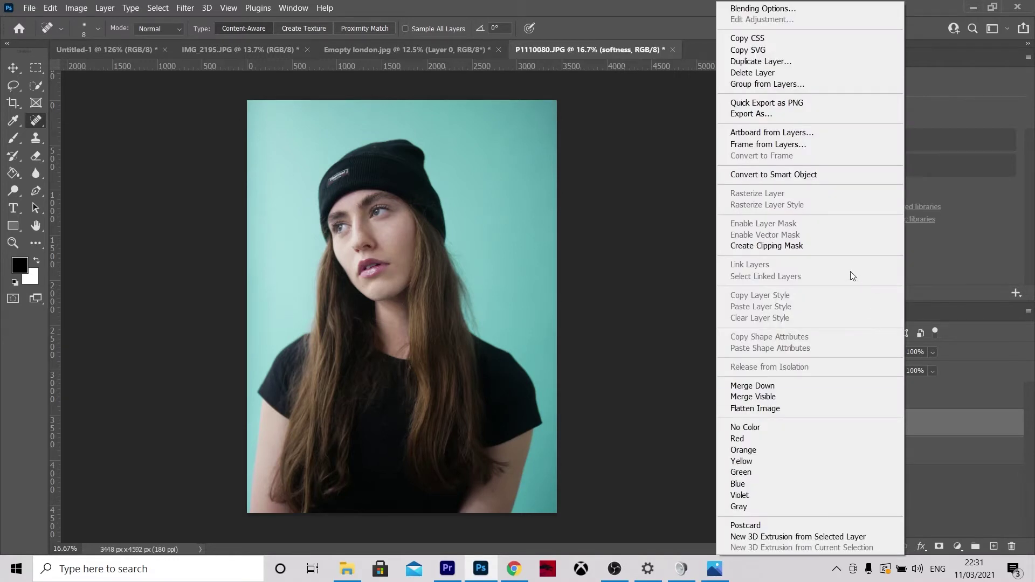
pyautogui.click(795, 179)
pyautogui.rightClick(863, 392)
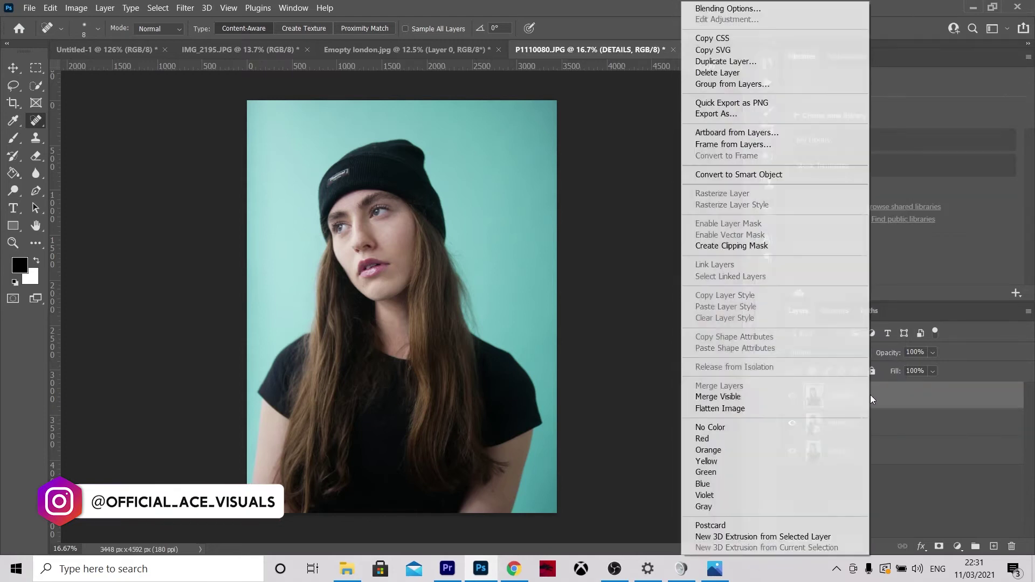
pyautogui.click(804, 174)
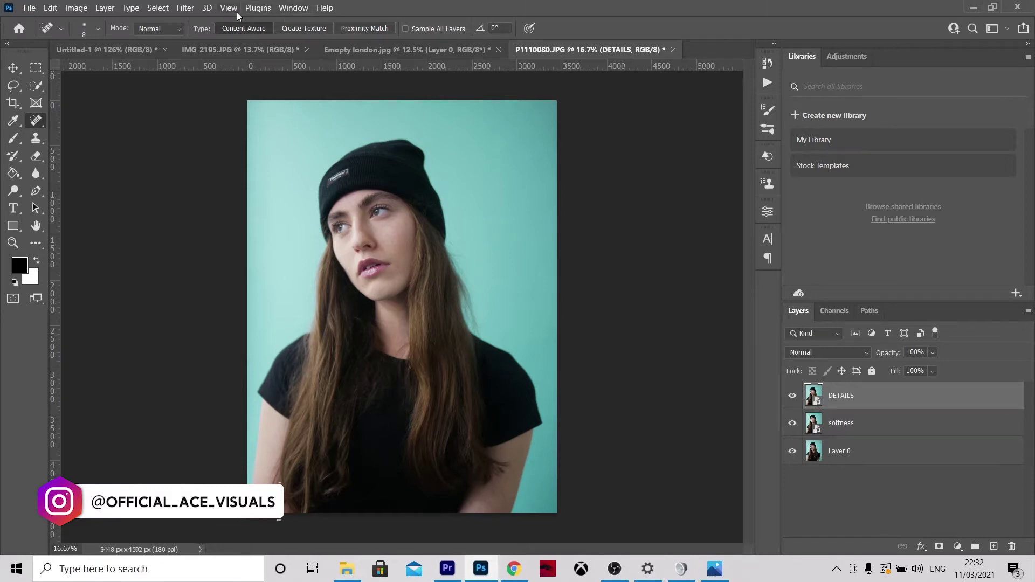
# Apply a High Pass smart filter to DETAILS with a 1.4-pixel radius.
pyautogui.click(189, 8)
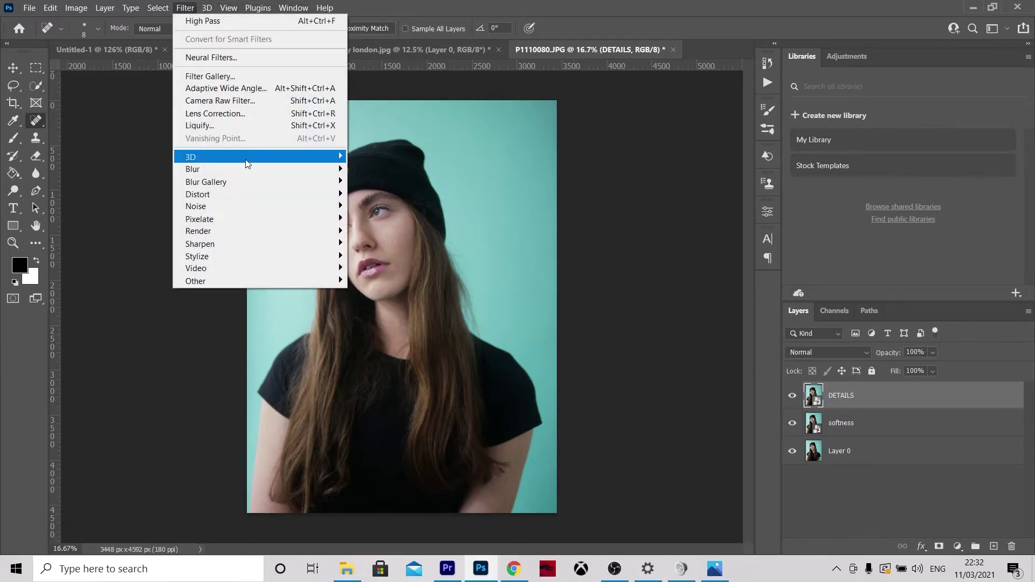
pyautogui.moveTo(251, 266)
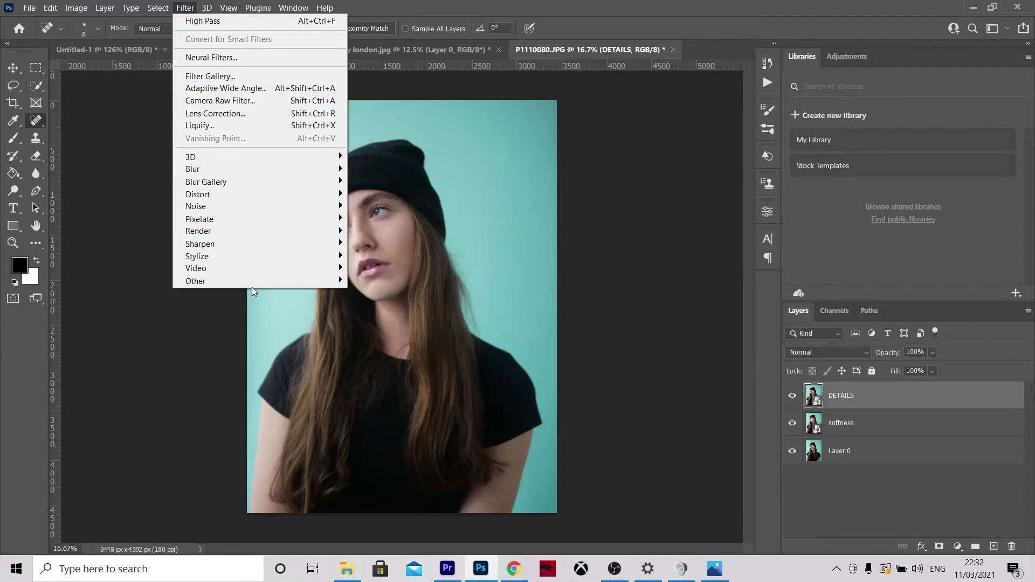
pyautogui.moveTo(256, 283)
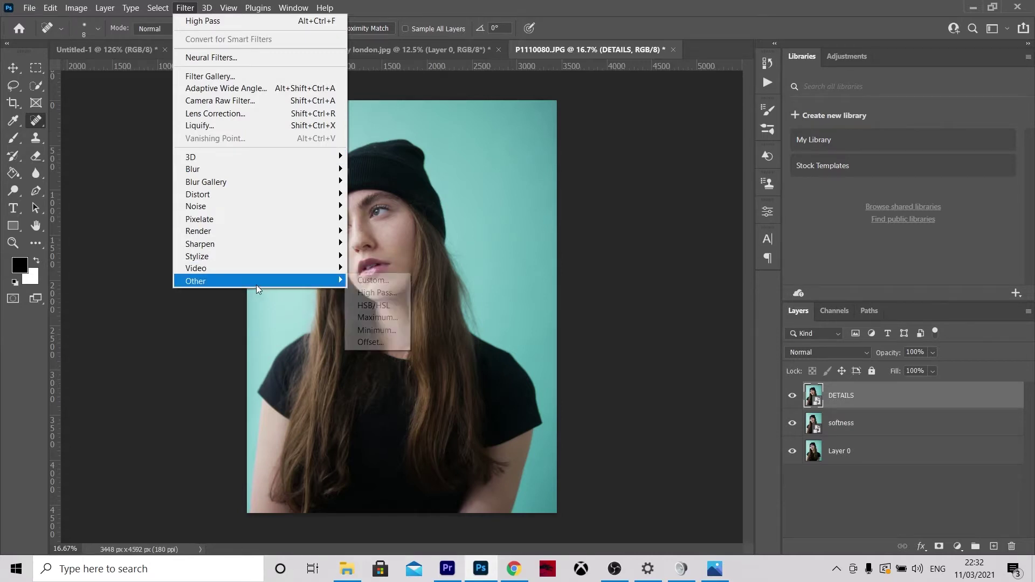
pyautogui.click(372, 292)
pyautogui.moveTo(620, 368); pyautogui.dragTo(591, 369)
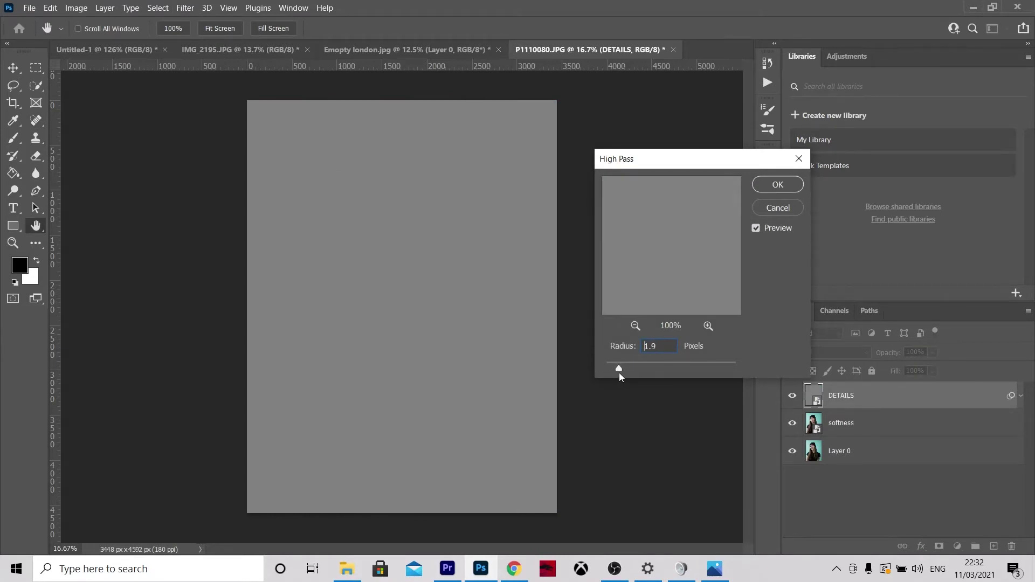
pyautogui.moveTo(616, 375); pyautogui.dragTo(613, 376)
pyautogui.click(612, 369)
pyautogui.click(615, 369)
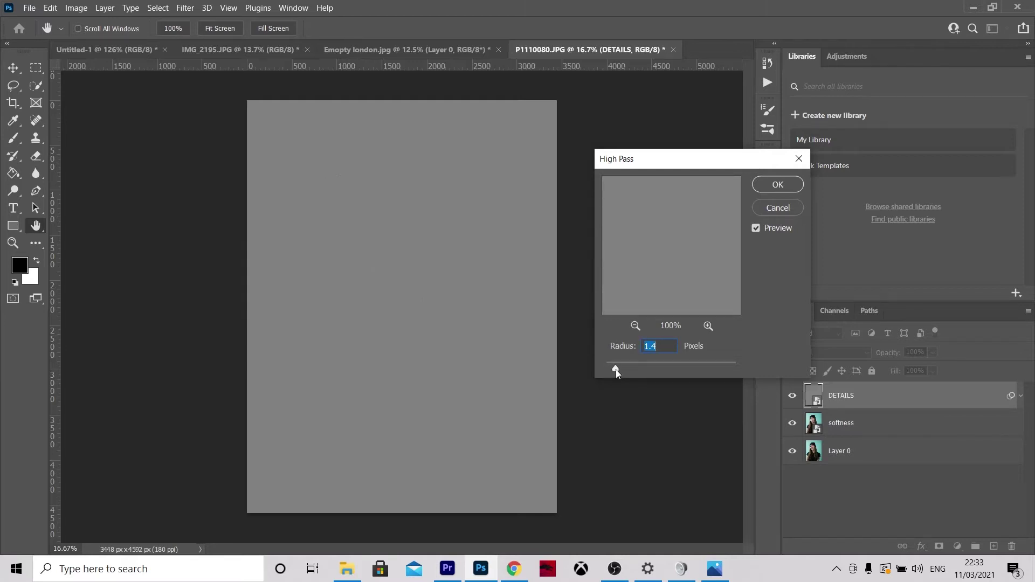
pyautogui.click(778, 184)
pyautogui.press('j')
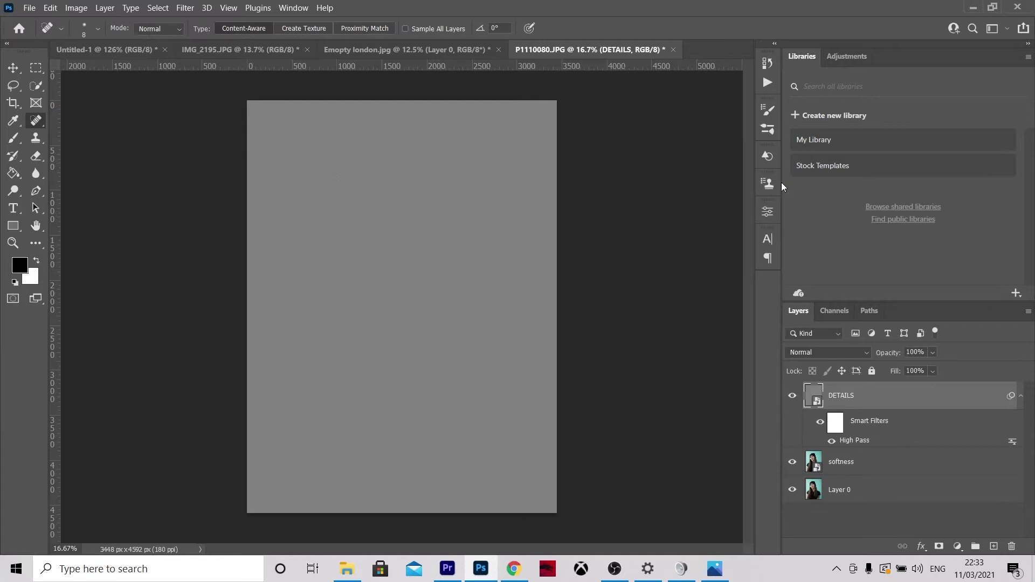
# Set DETAILS to Linear Light blending and hide it, selecting softness.
pyautogui.click(829, 352)
pyautogui.click(820, 420)
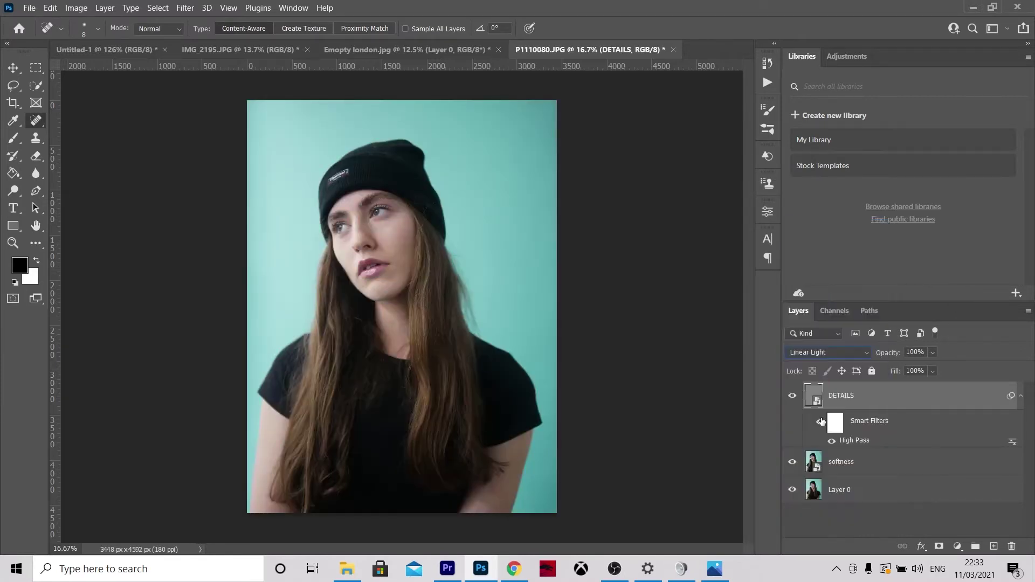
pyautogui.click(862, 461)
pyautogui.click(793, 395)
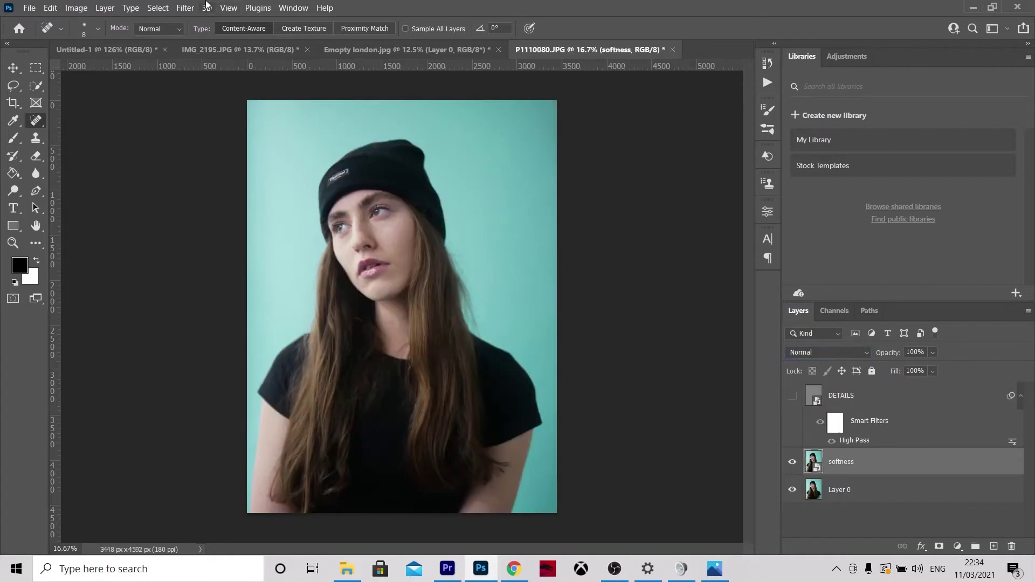
# Start a Gaussian Blur on softness with a large radius, previewing the cheek.
pyautogui.click(184, 7)
pyautogui.moveTo(290, 175)
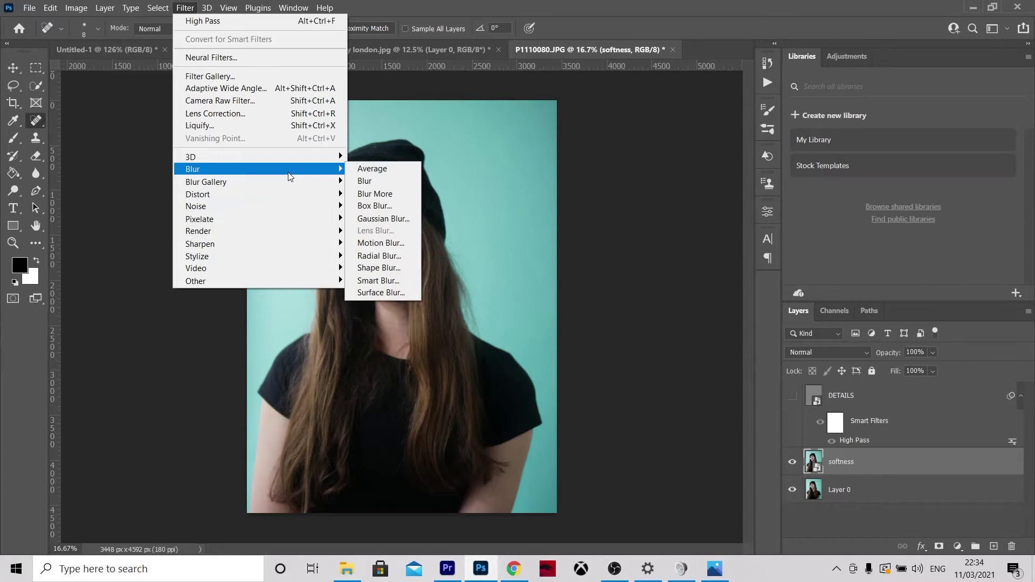
pyautogui.click(395, 219)
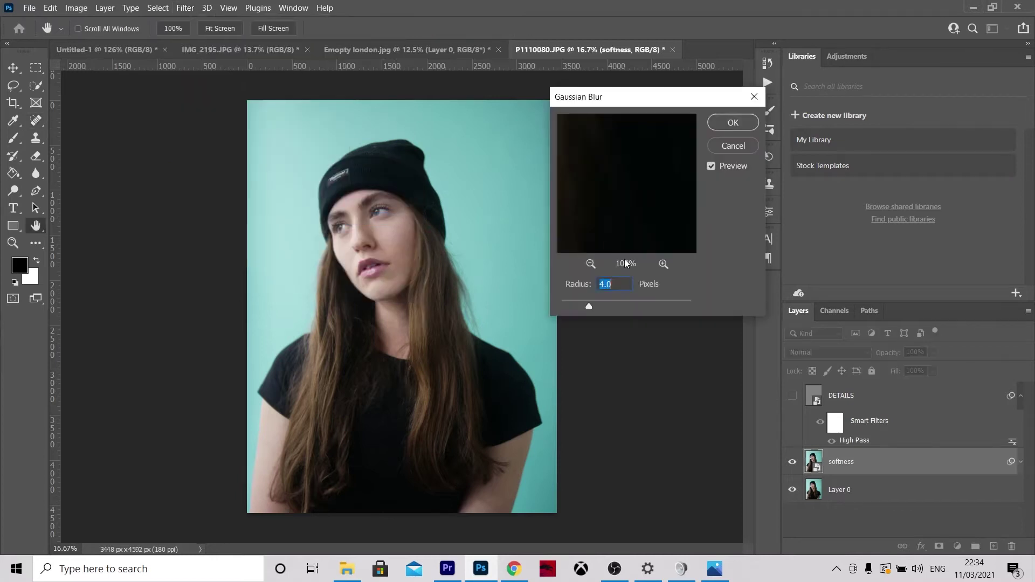
pyautogui.moveTo(588, 305); pyautogui.dragTo(628, 305)
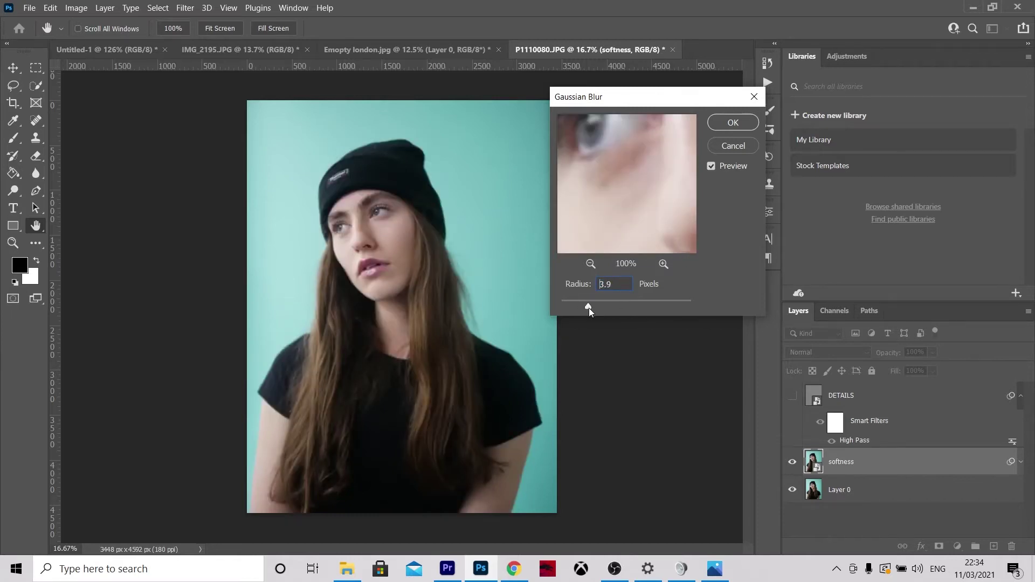
pyautogui.click(386, 251)
pyautogui.click(410, 234)
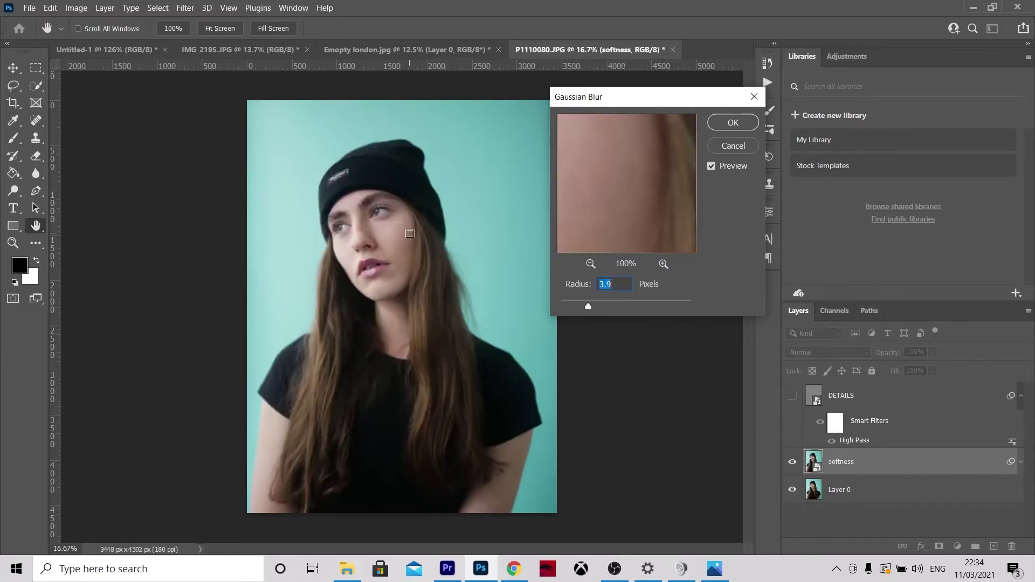
pyautogui.click(406, 233)
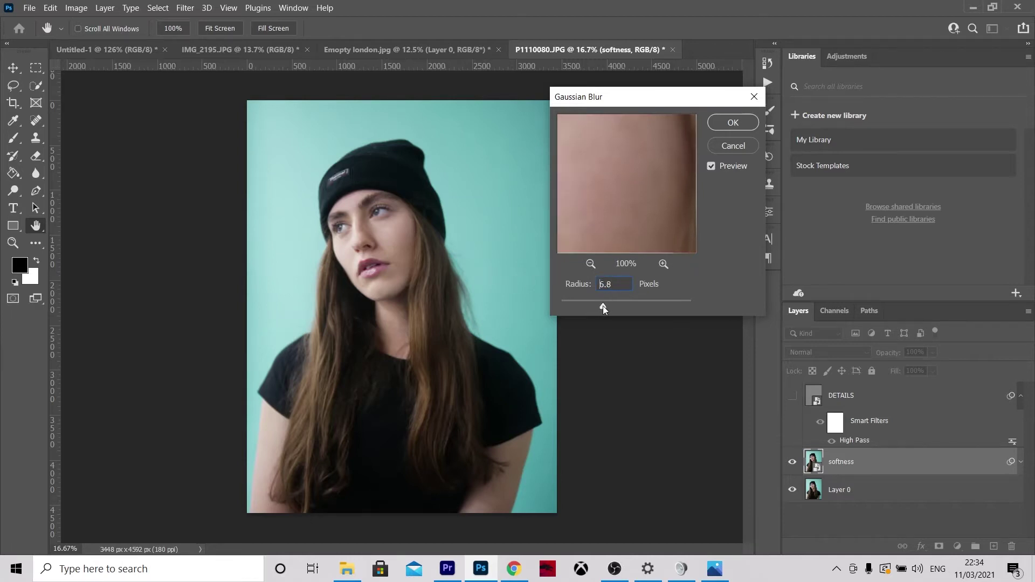
# Adjust the Gaussian Blur radius to 12.5 pixels, checking nose, chin and jaw.
pyautogui.moveTo(593, 306); pyautogui.dragTo(587, 306)
pyautogui.click(376, 236)
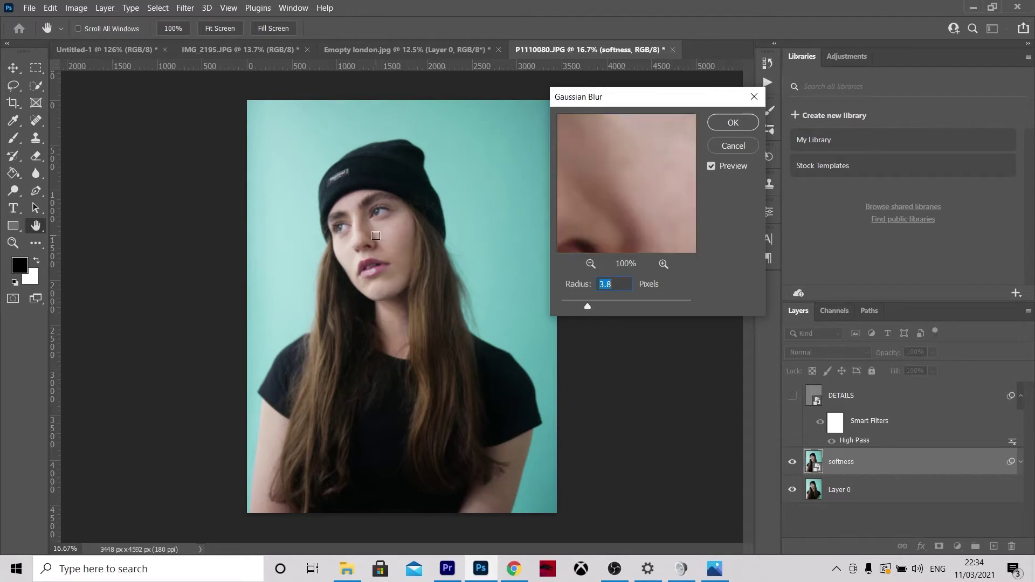
pyautogui.click(368, 287)
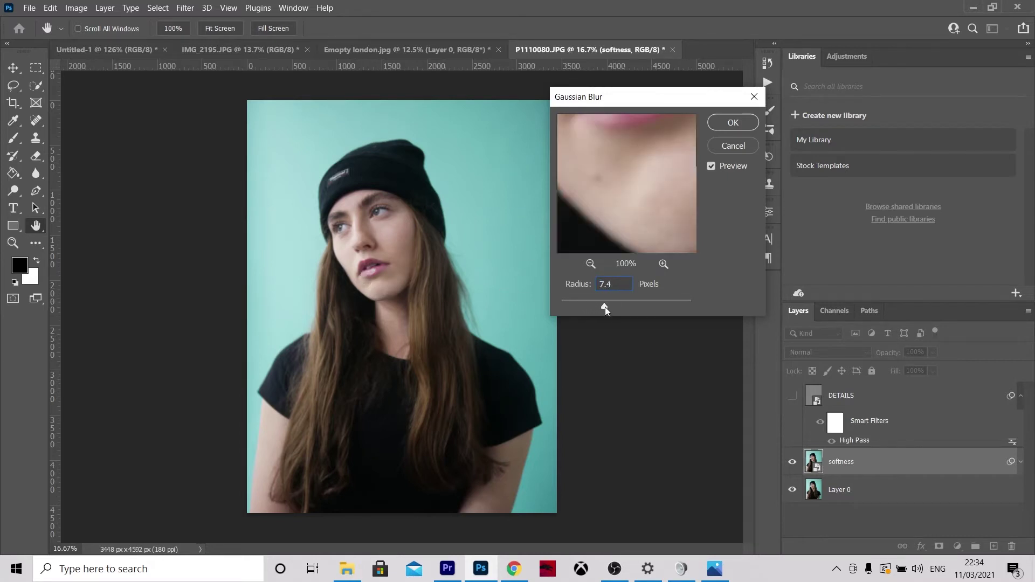
pyautogui.moveTo(612, 308); pyautogui.dragTo(619, 309)
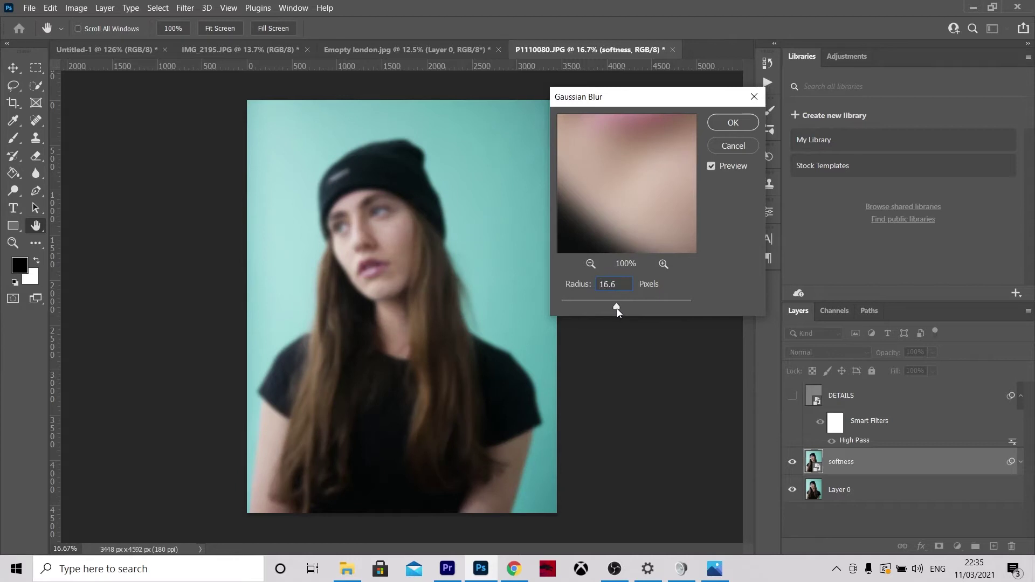
pyautogui.click(617, 308)
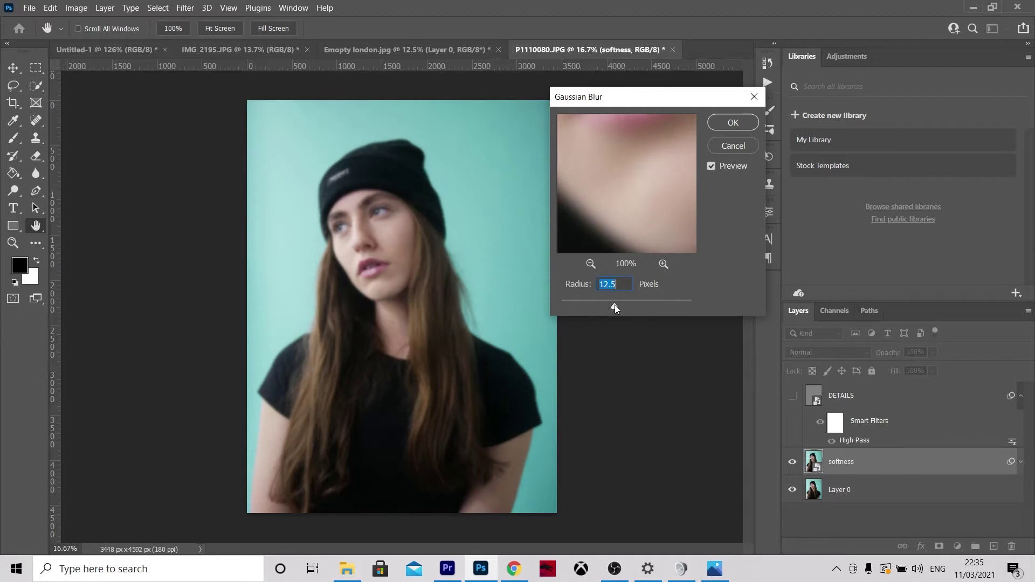
pyautogui.click(402, 252)
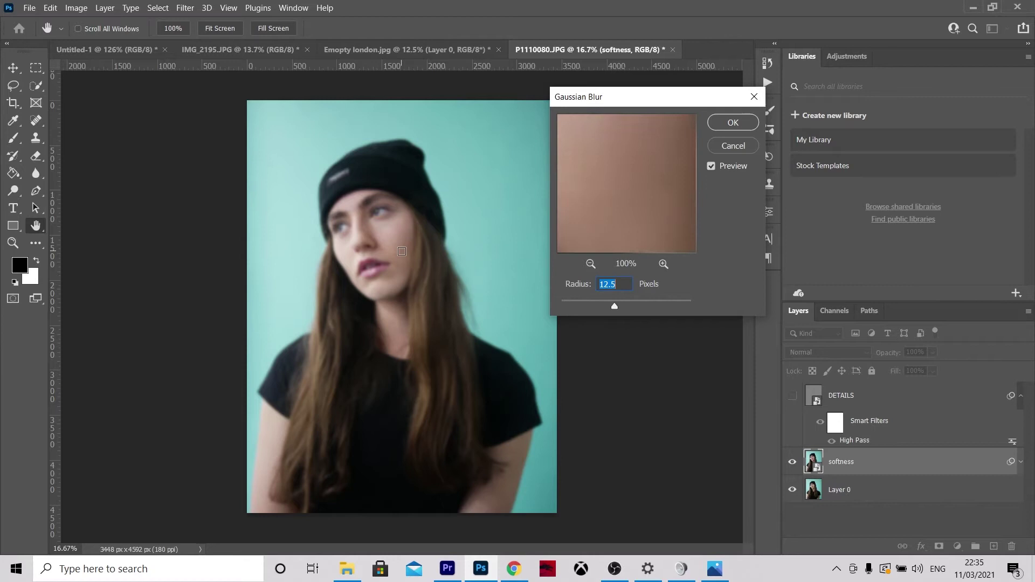
pyautogui.click(390, 233)
pyautogui.click(353, 281)
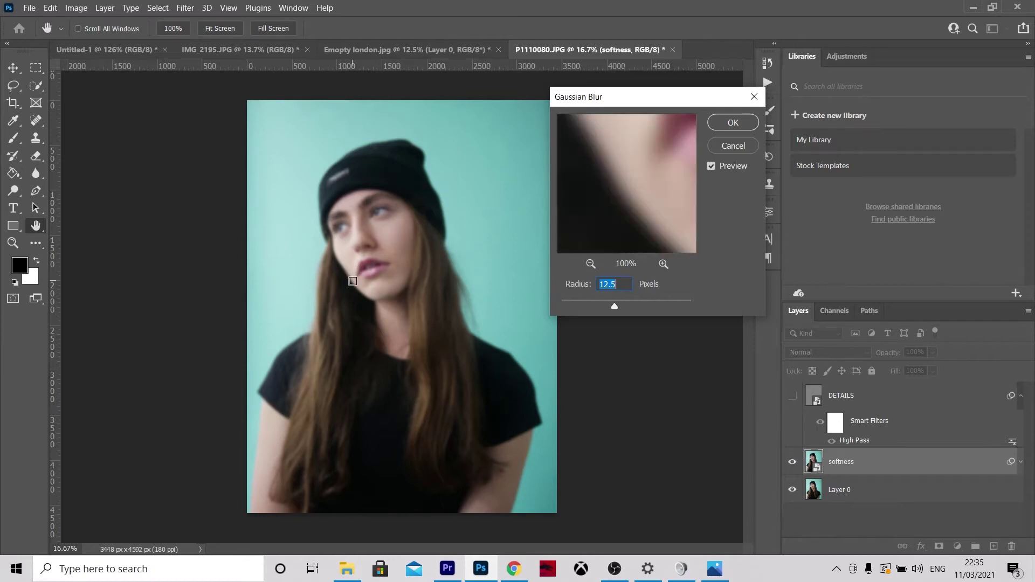
pyautogui.click(368, 289)
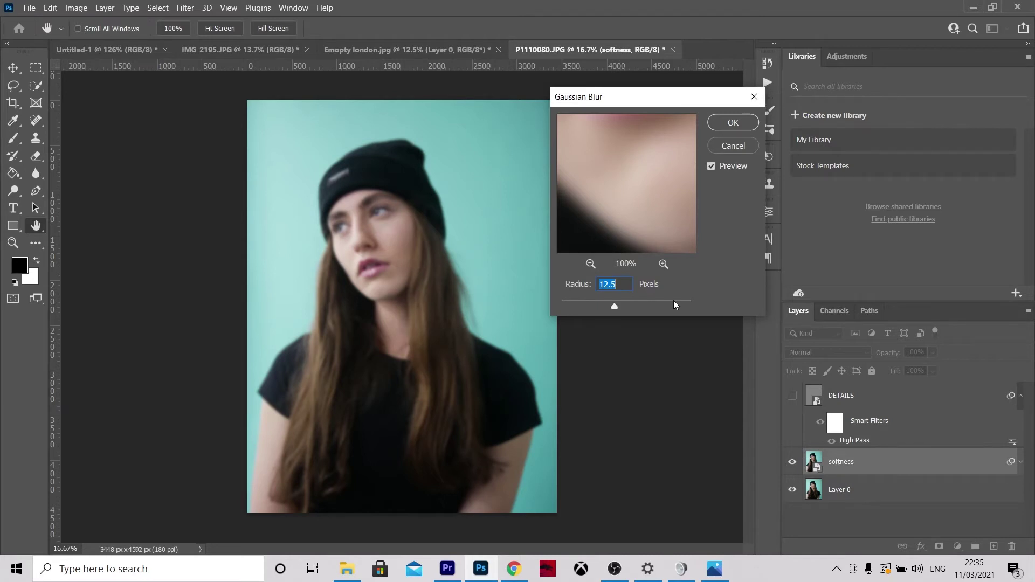
# Confirm the 12.5-pixel blur, show DETAILS again, and select DETAILS and softness together.
pyautogui.click(733, 123)
pyautogui.press('j')
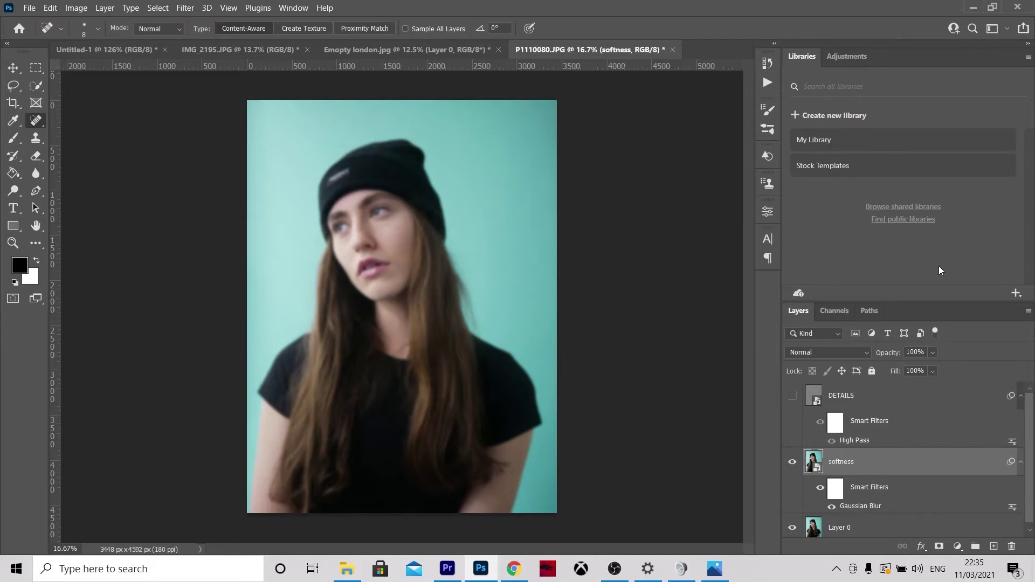
pyautogui.click(792, 395)
pyautogui.click(846, 391)
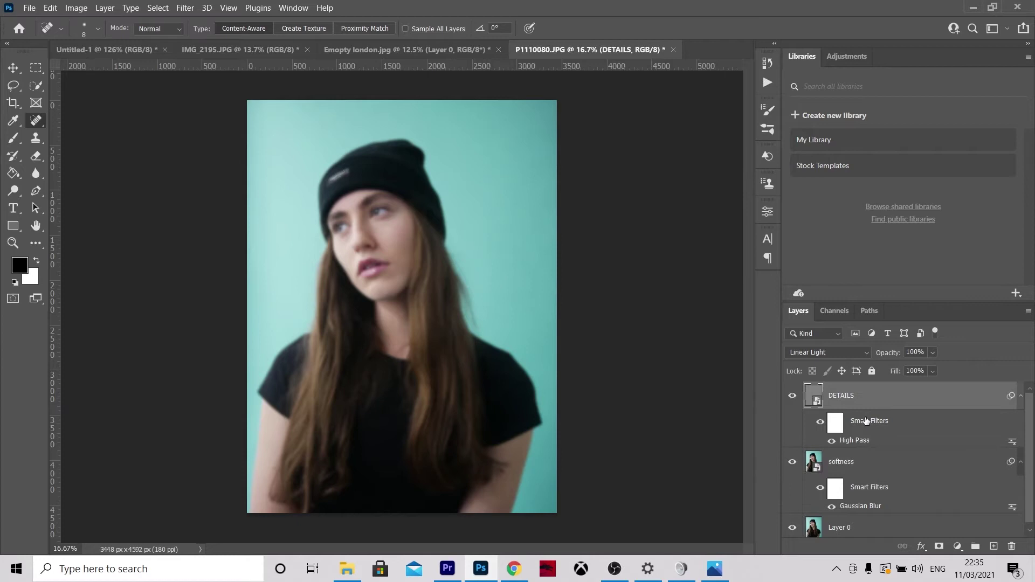
pyautogui.keyDown('shift'); pyautogui.click(879, 456); pyautogui.keyUp('shift')
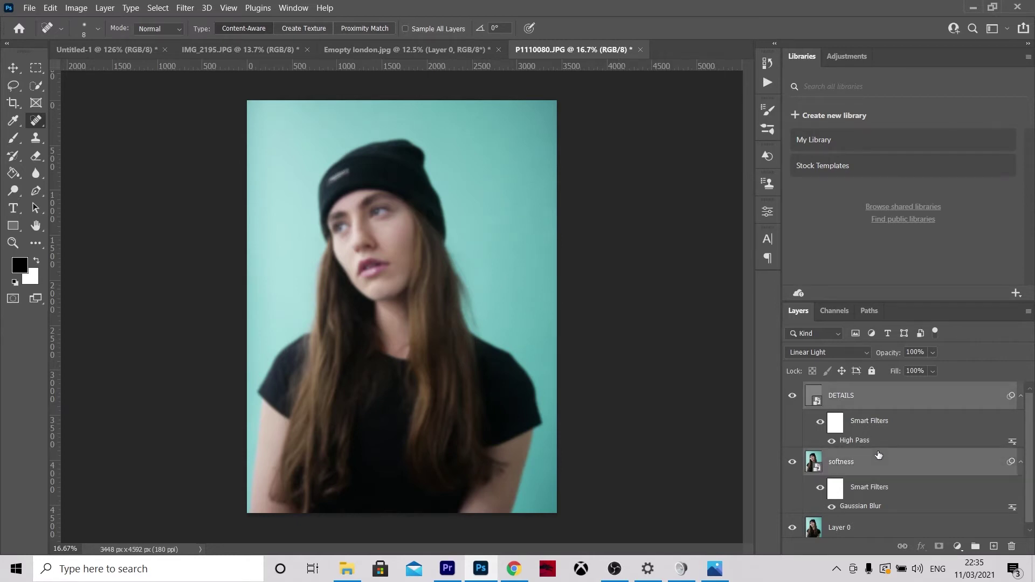
# Group DETAILS and softness with Ctrl+G and name the group 'airbrush skin'.
pyautogui.hotkey('ctrl', 'g')
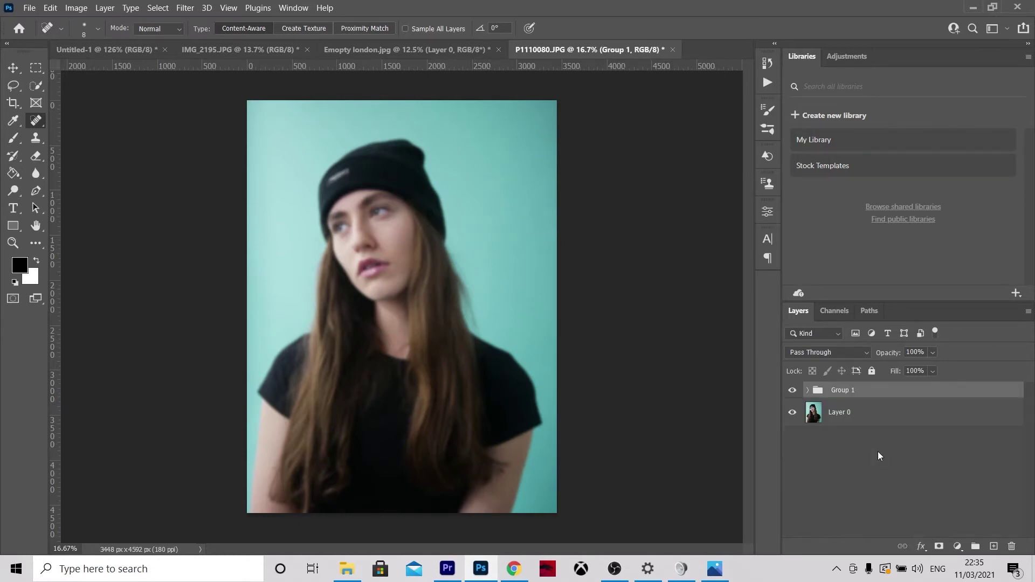
pyautogui.doubleClick(846, 397)
pyautogui.write('airbrush s')
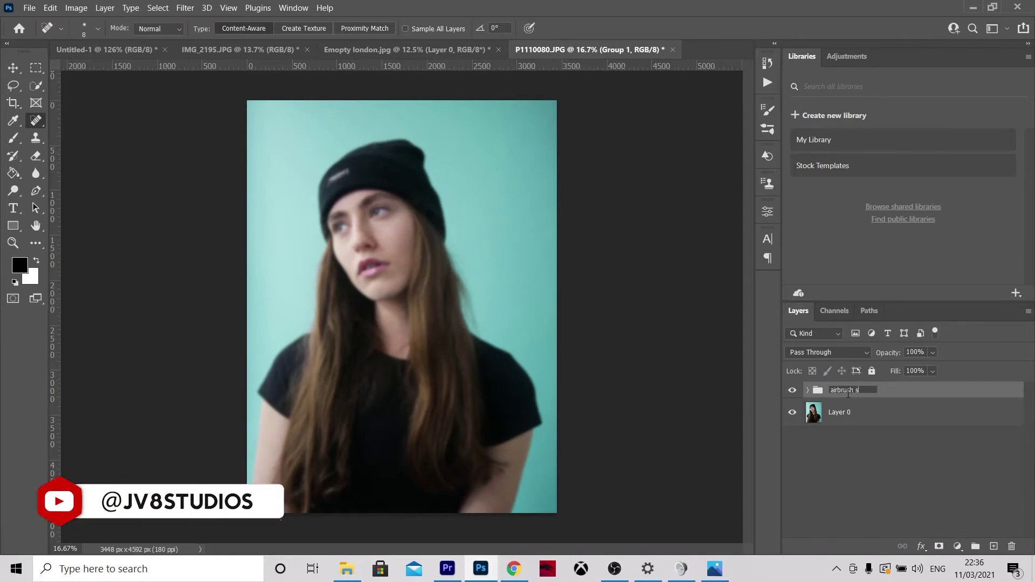
pyautogui.write('kin')
pyautogui.press('Return')
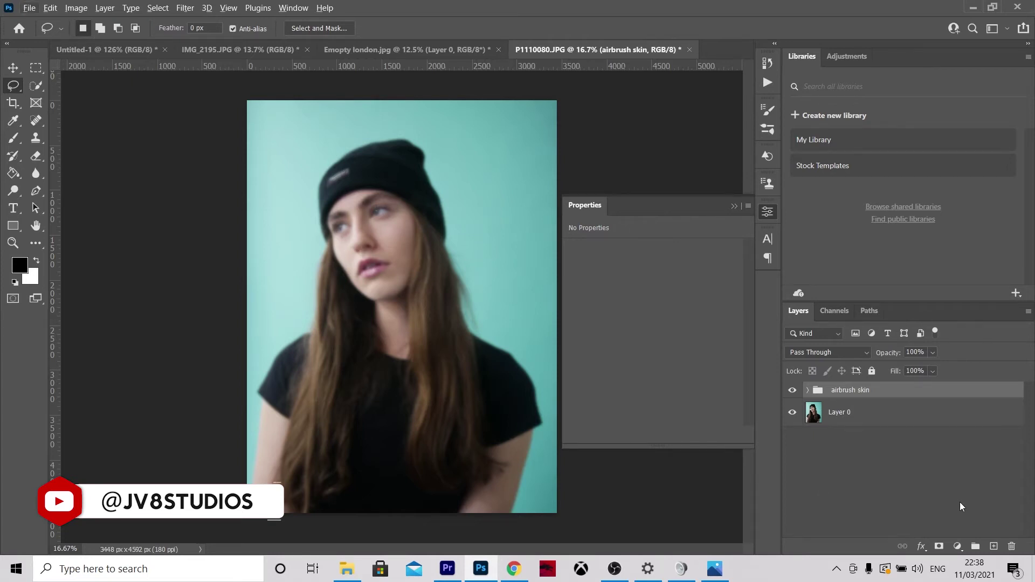
# Give airbrush skin a black layer mask and choose a Soft Round 17 px brush.
pyautogui.keyDown('alt'); pyautogui.click(939, 547); pyautogui.keyUp('alt')
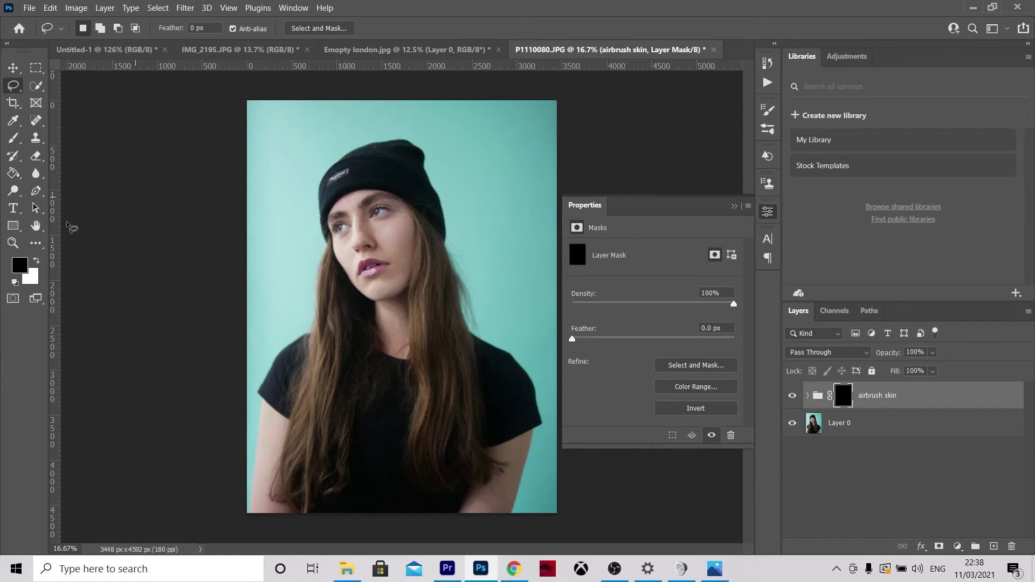
pyautogui.click(12, 141)
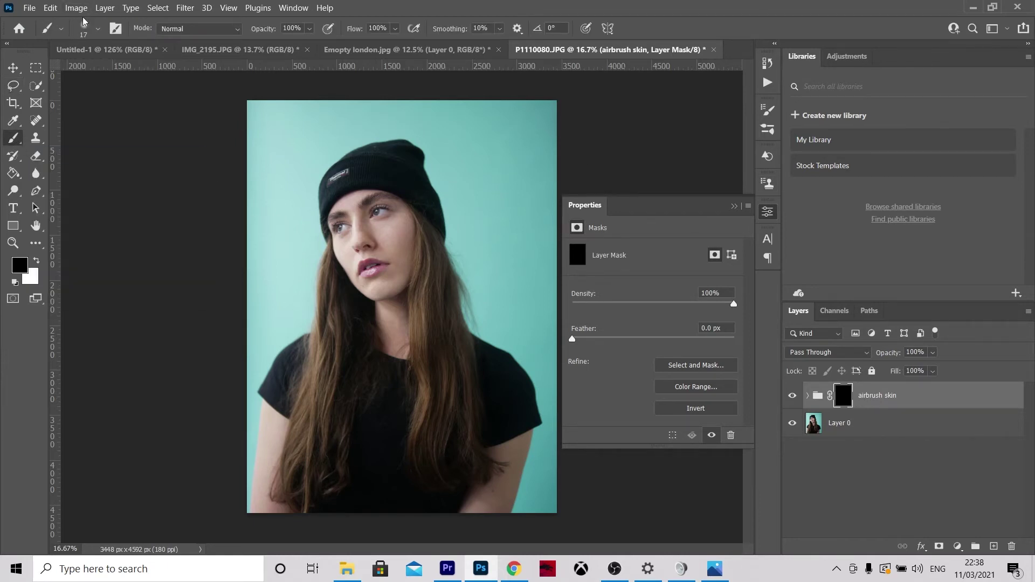
pyautogui.click(98, 29)
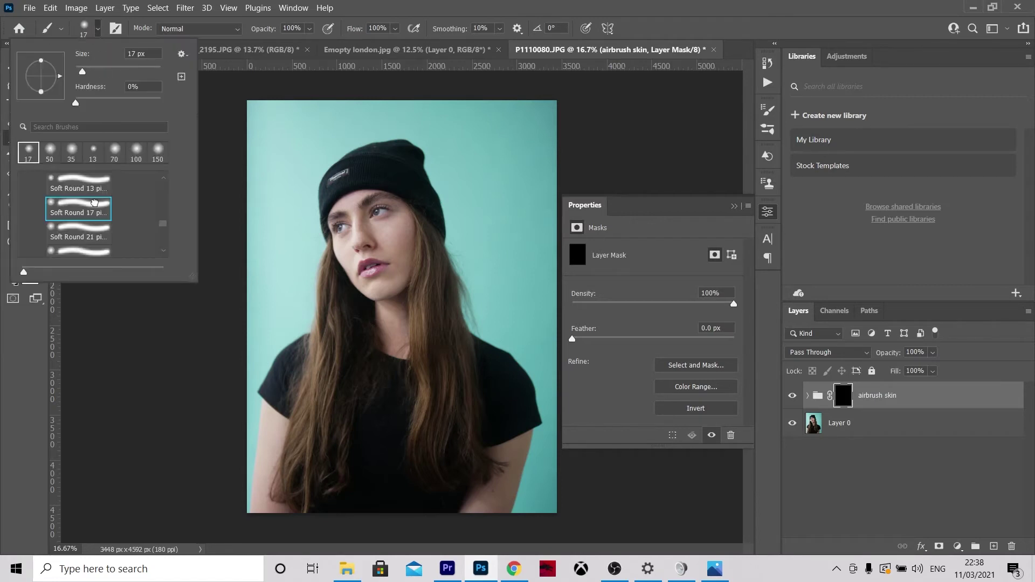
pyautogui.click(95, 206)
pyautogui.scroll(5, 389, 246)
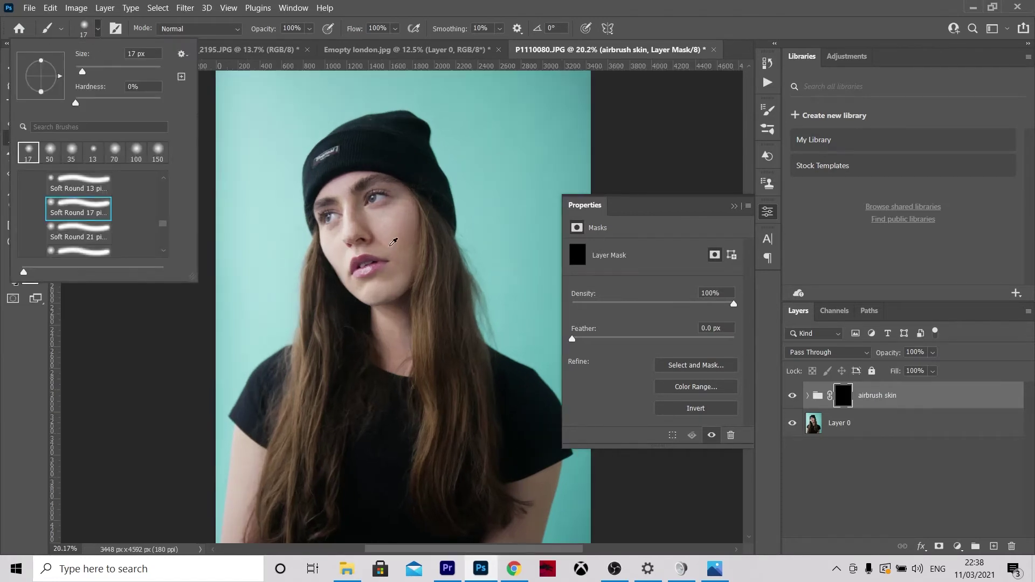
pyautogui.scroll(3, 394, 243)
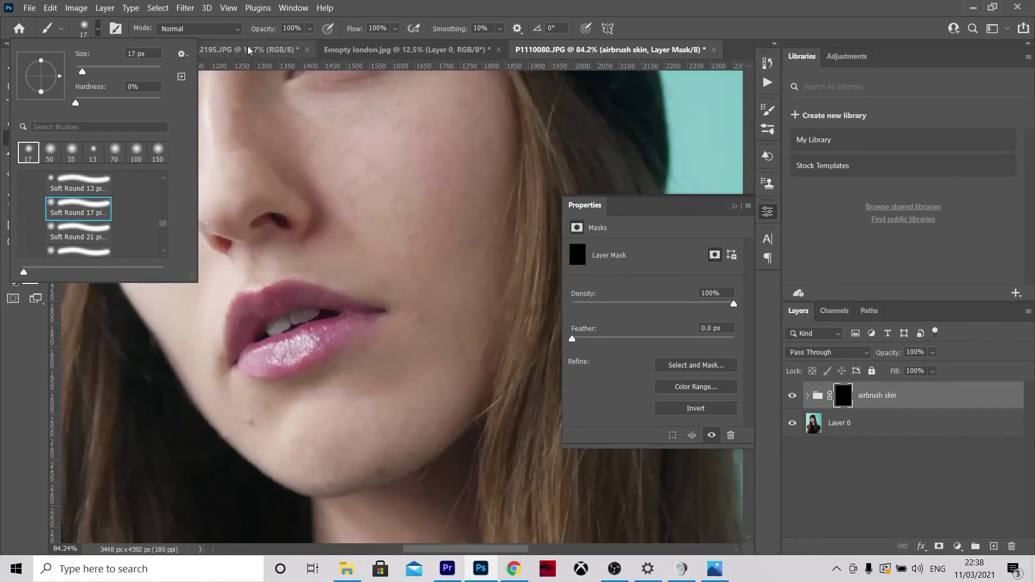
pyautogui.click(664, 257)
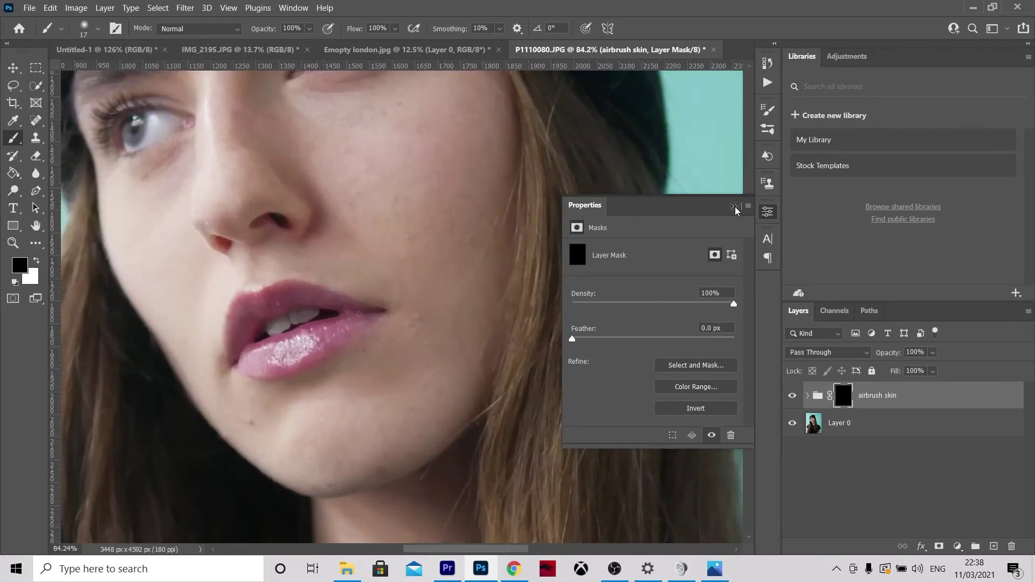
pyautogui.click(734, 206)
pyautogui.scroll(1, 486, 225)
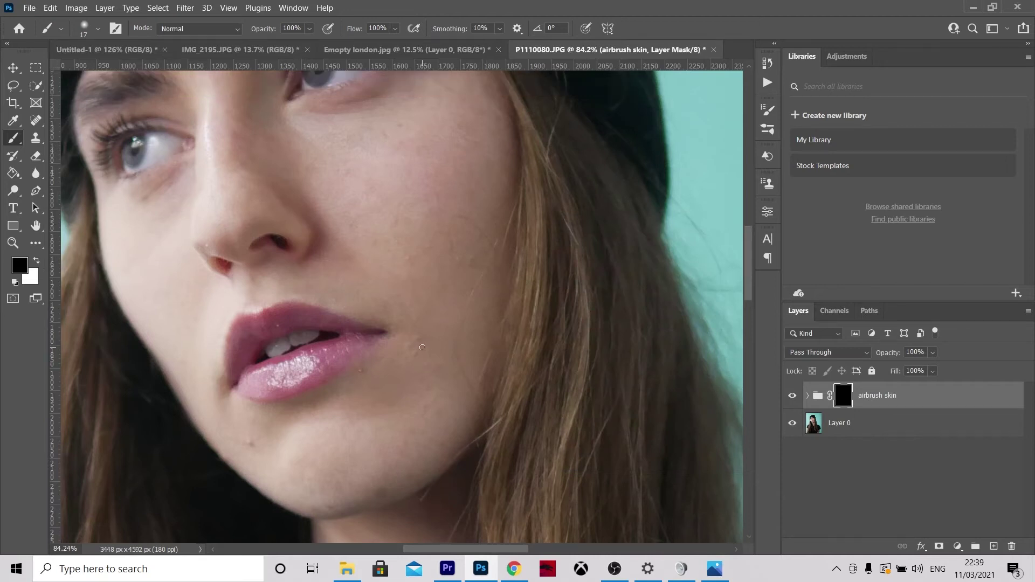
# Paint white on the mask over the jaw with a 50 px brush, undoing one stroke.
pyautogui.press(']')
pyautogui.press(']')
pyautogui.press(']')
pyautogui.press(']')
pyautogui.press(']')
pyautogui.press(']')
pyautogui.press(']')
pyautogui.click(33, 261)
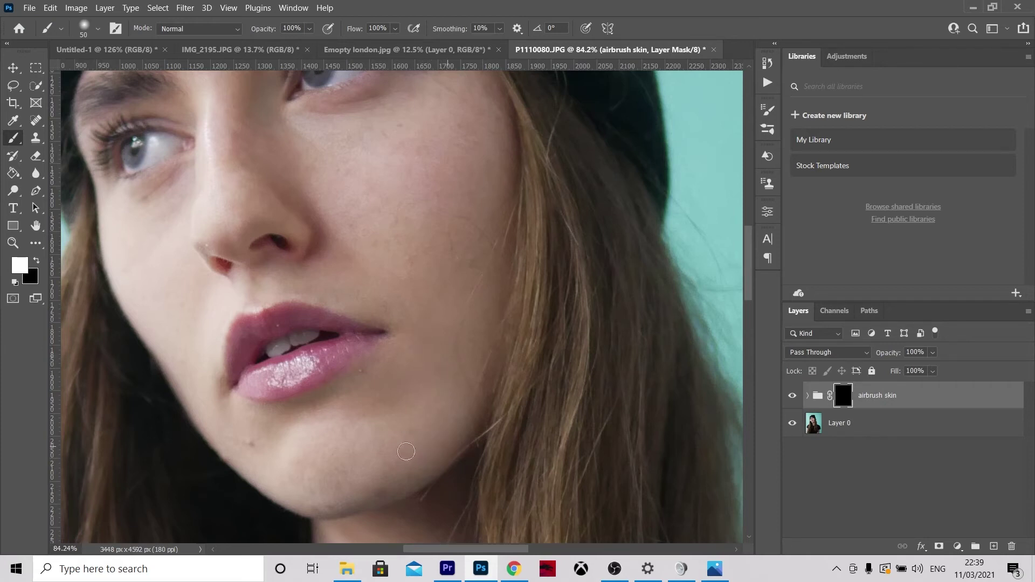
pyautogui.click(410, 434)
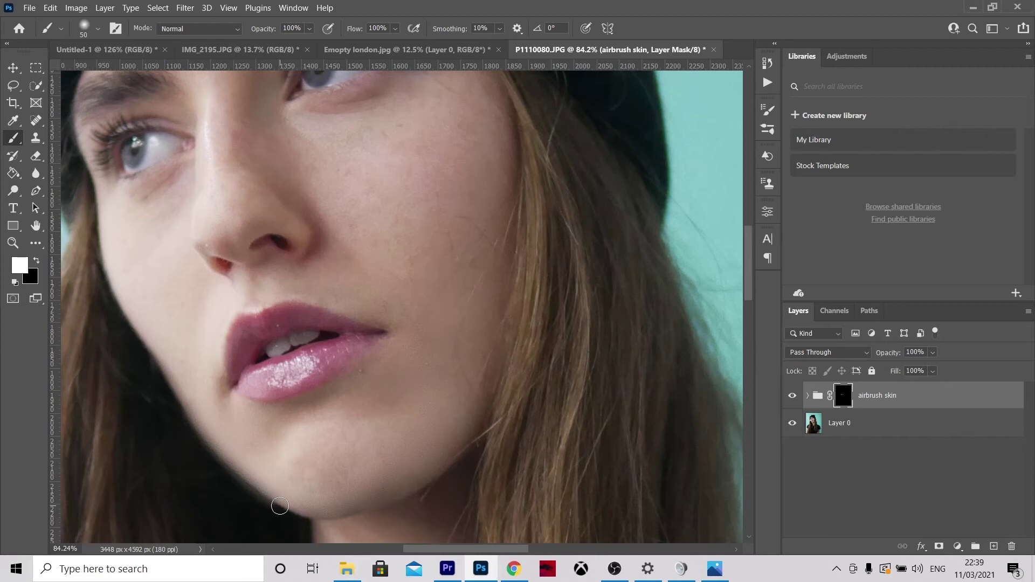
pyautogui.hotkey('ctrl', 'z')
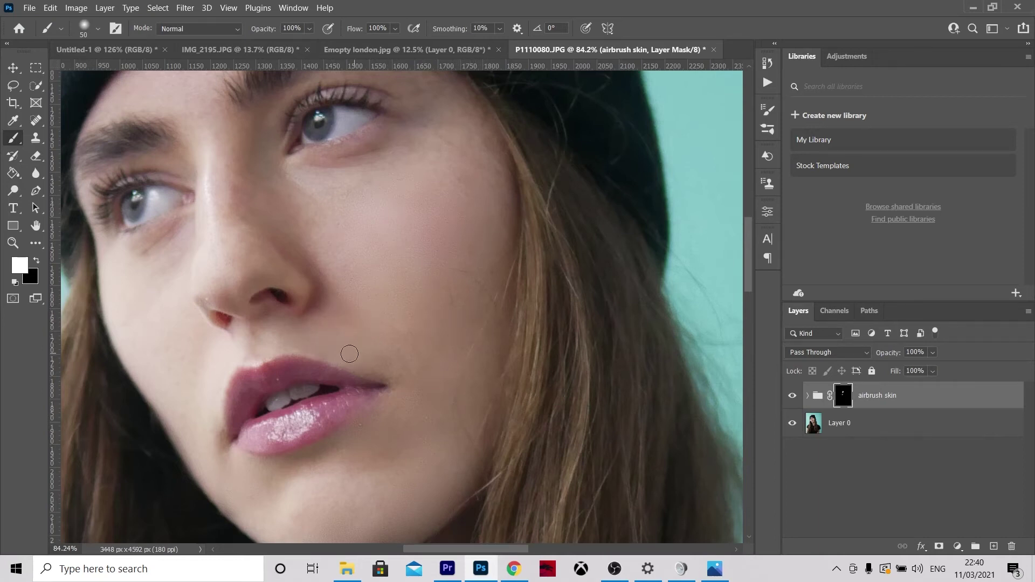
# Shrink the brush to 25 px and zoom in to paint under the eyes.
pyautogui.scroll(3, 172, 356)
pyautogui.press('[')
pyautogui.press('[')
pyautogui.press('[')
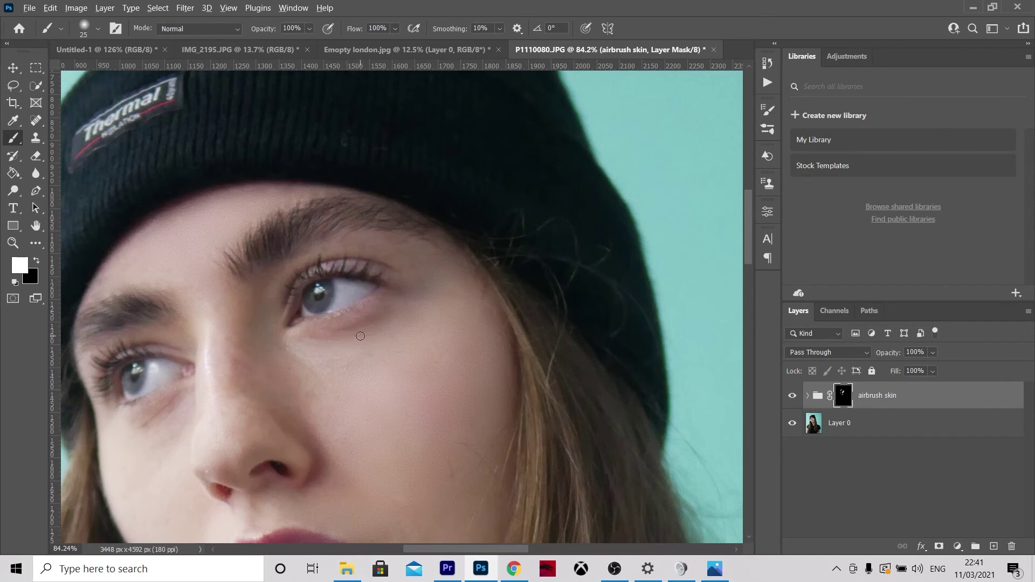
pyautogui.scroll(1, 360, 336)
pyautogui.scroll(1, 361, 336)
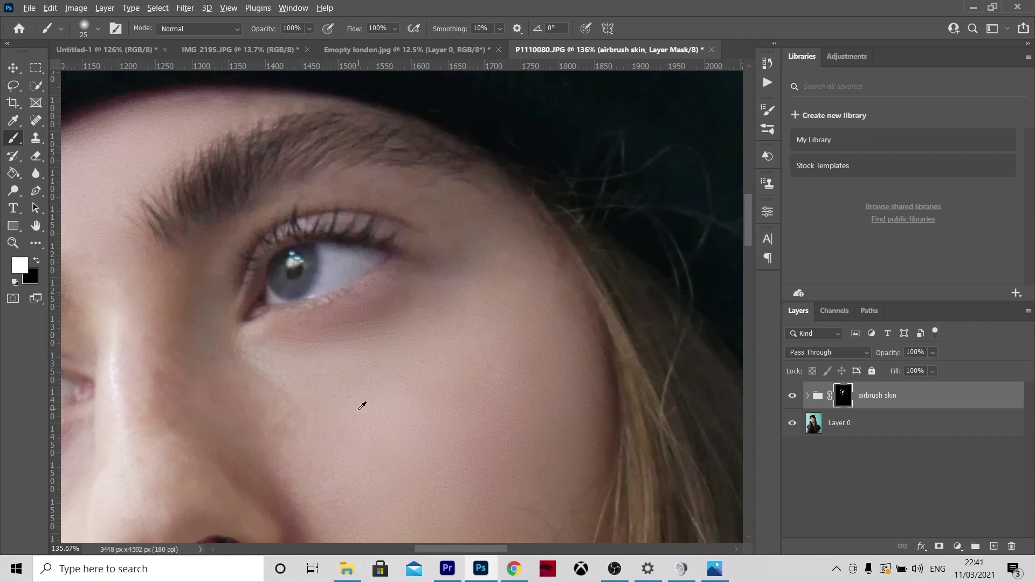
# Paint white on the mask around the nose, lips and chin, zooming and panning as needed.
pyautogui.scroll(-5, 362, 404)
pyautogui.scroll(-3, 358, 409)
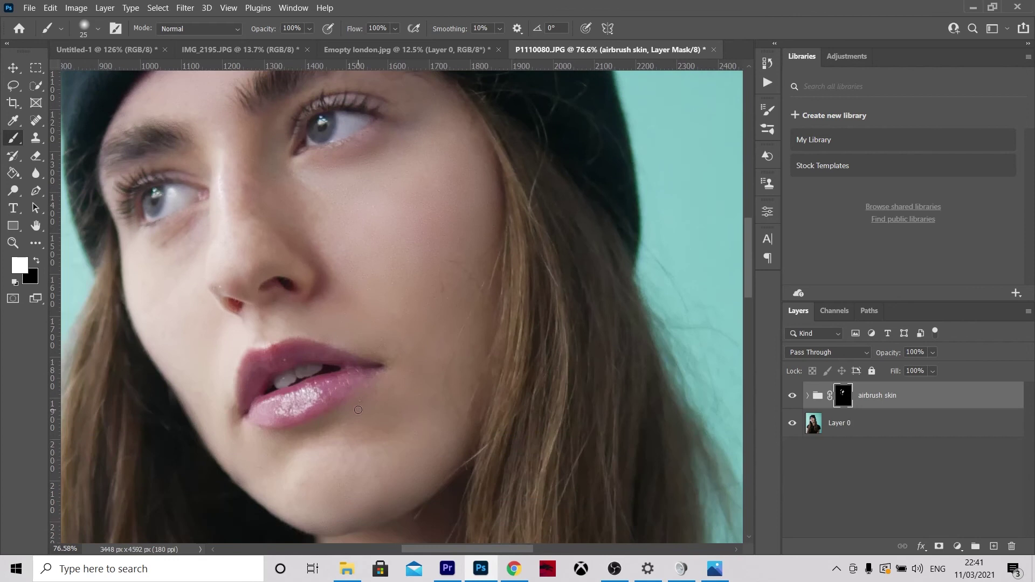
pyautogui.scroll(4, 160, 253)
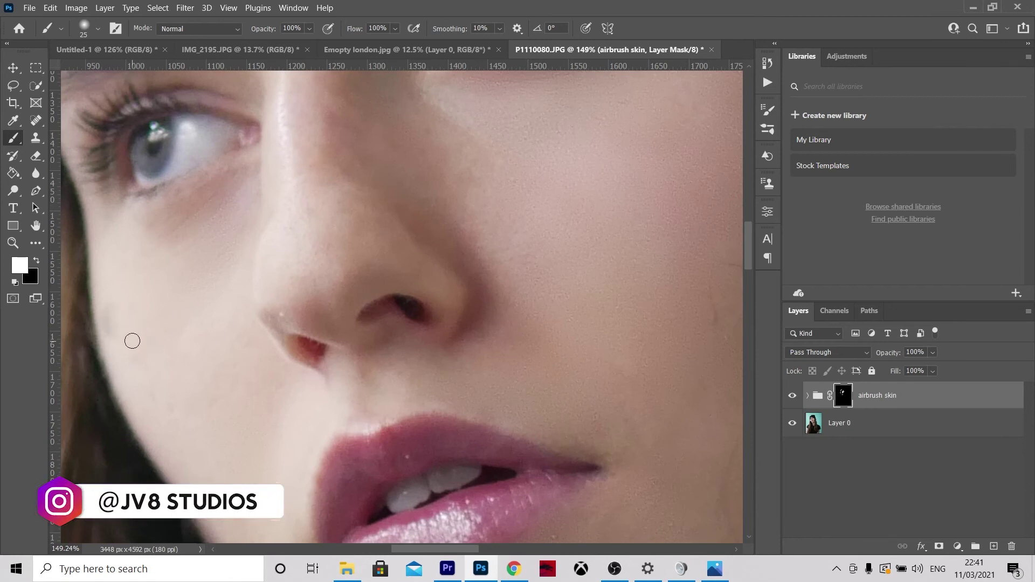
pyautogui.scroll(-5, 145, 363)
pyautogui.scroll(-2, 453, 430)
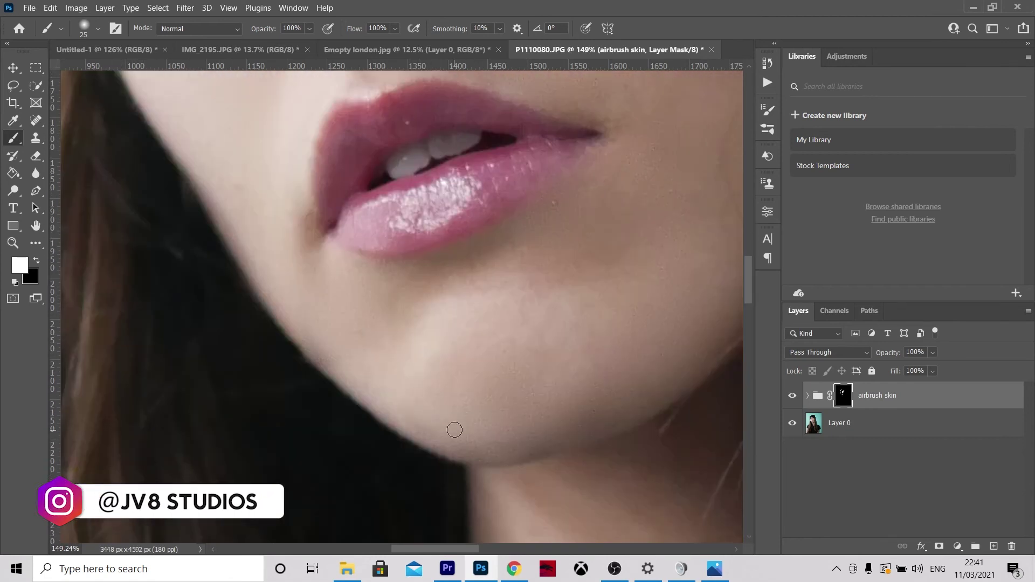
pyautogui.hscroll(3, 536, 378)
pyautogui.scroll(6, 510, 148)
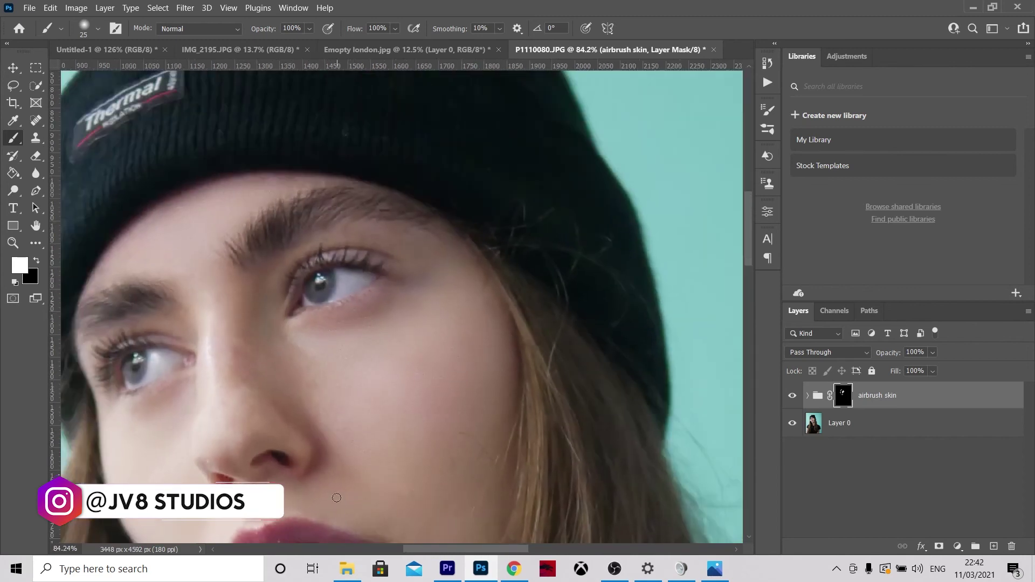
pyautogui.scroll(3, 273, 323)
pyautogui.scroll(-8, 480, 415)
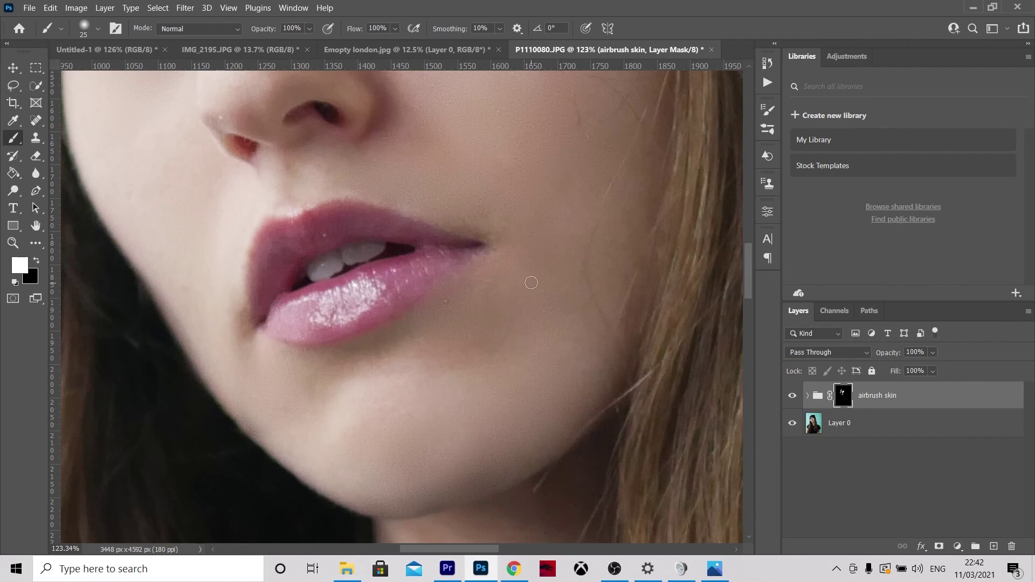
pyautogui.scroll(-5, 531, 283)
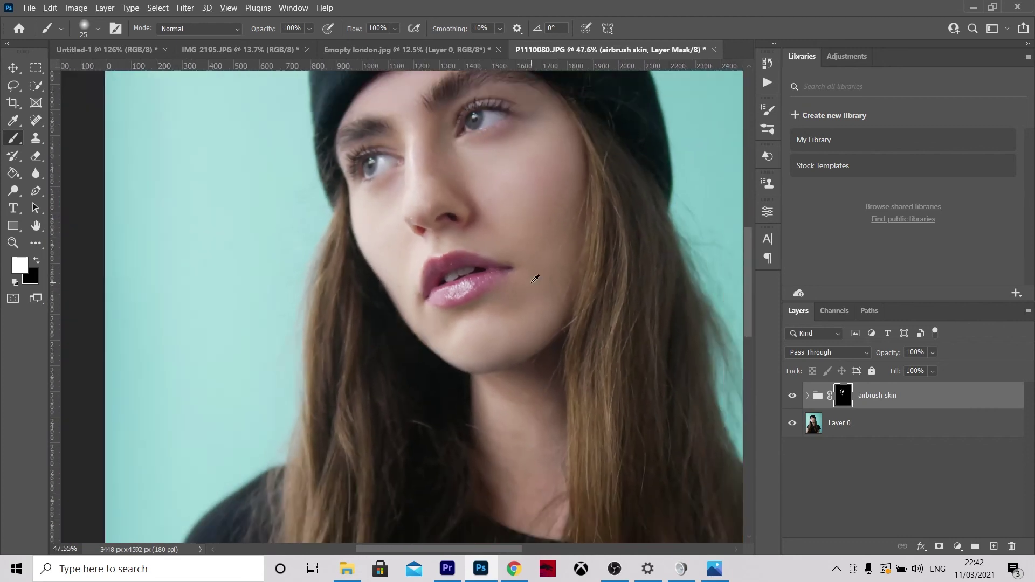
# Scroll the airbrush skin group's Opacity field until it reads 80%.
pyautogui.scroll(-3, 531, 282)
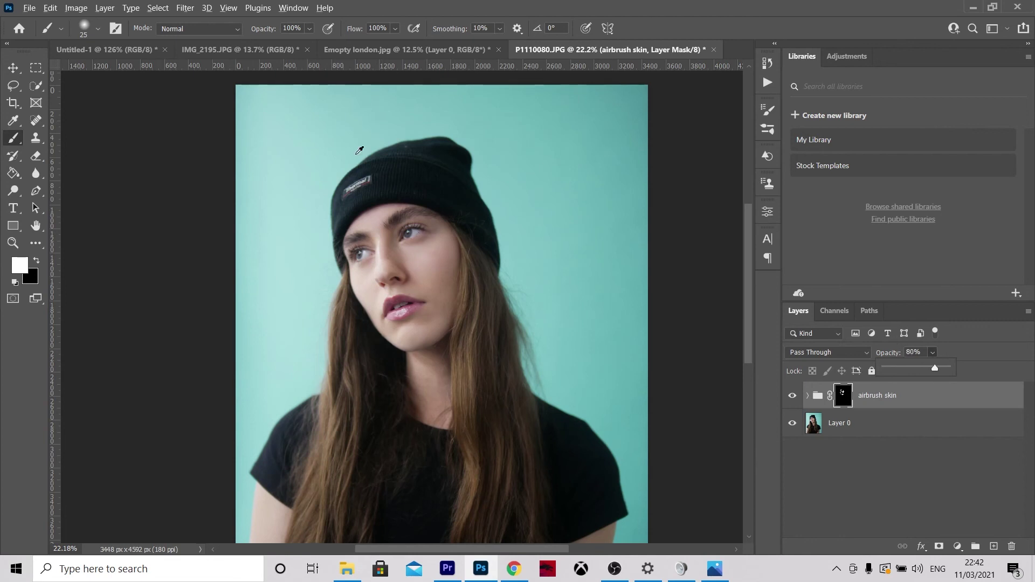
pyautogui.scroll(3, 404, 275)
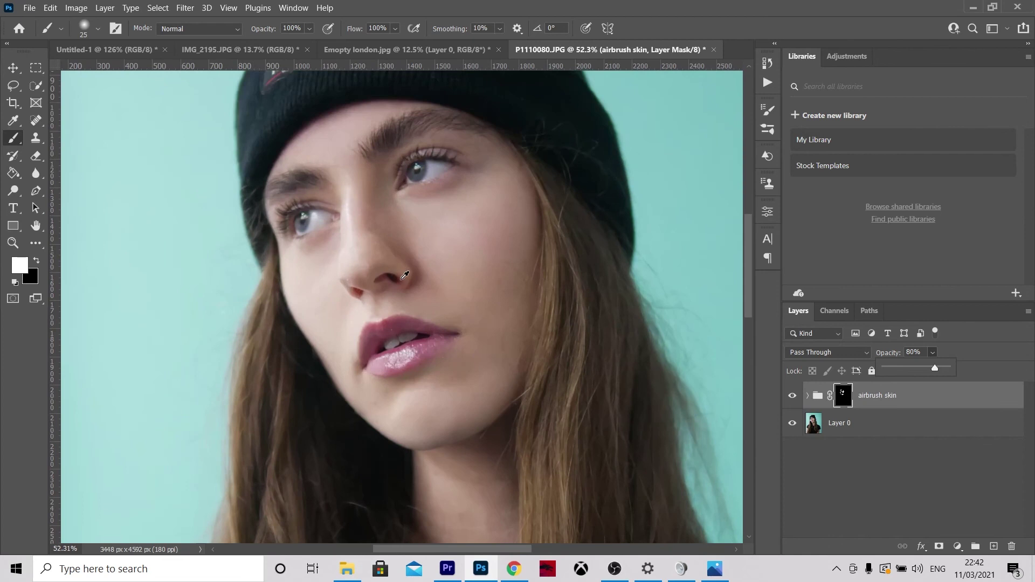
pyautogui.scroll(2, 405, 276)
pyautogui.scroll(-2, 404, 275)
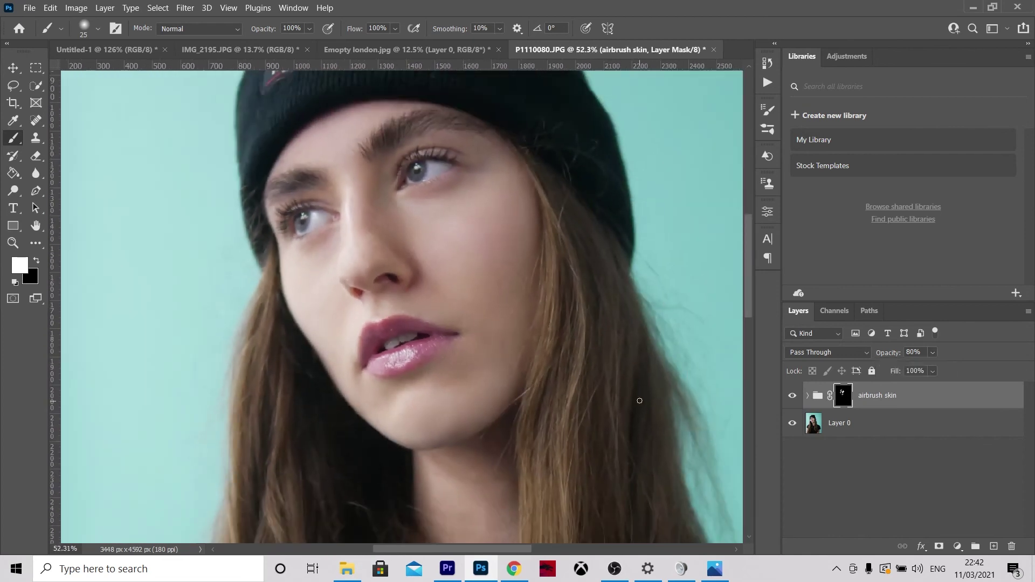
pyautogui.scroll(-3, 675, 342)
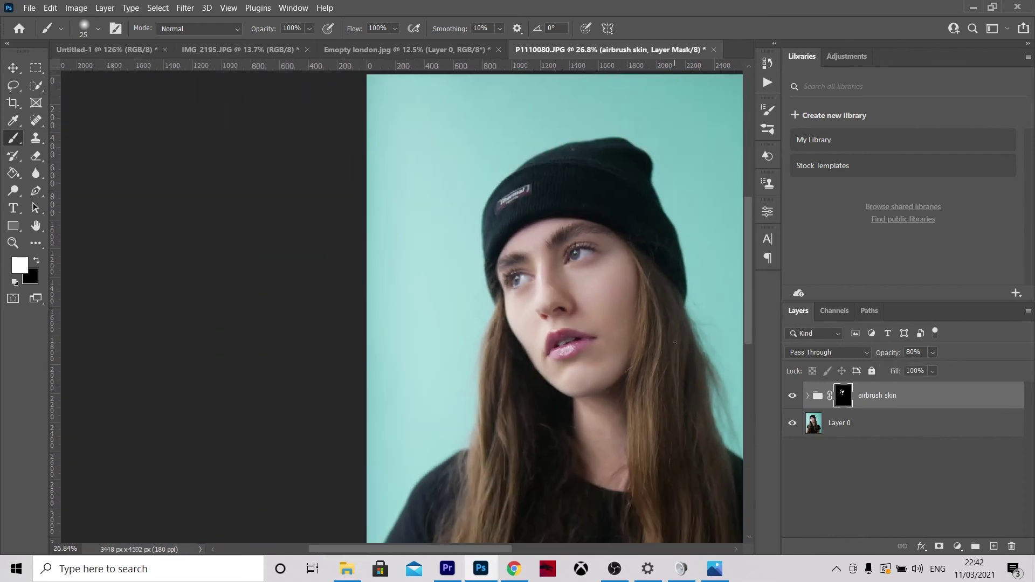
pyautogui.scroll(-2, 682, 342)
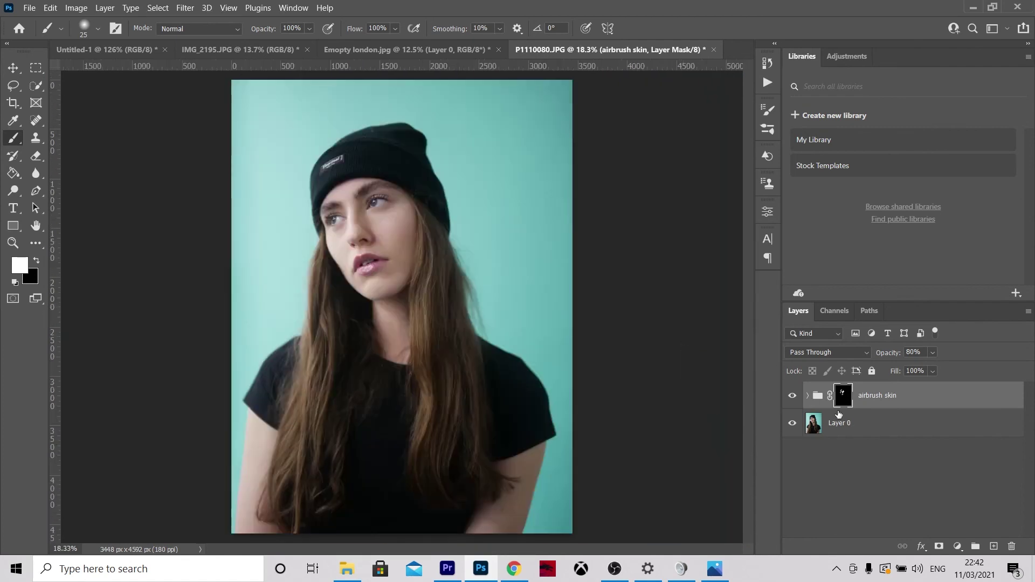
pyautogui.click(793, 397)
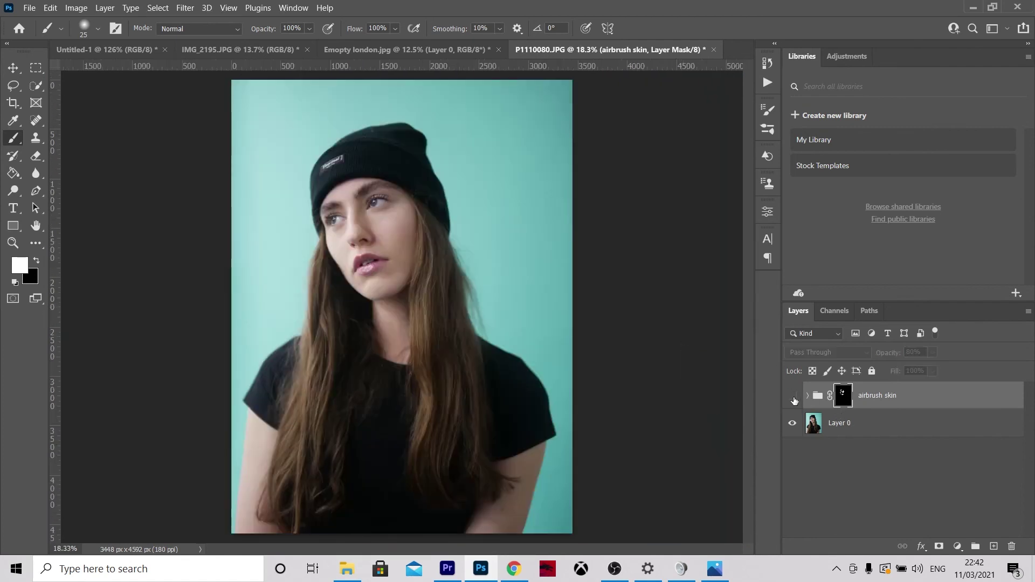
pyautogui.click(793, 398)
pyautogui.hotkey('ctrl', '+')
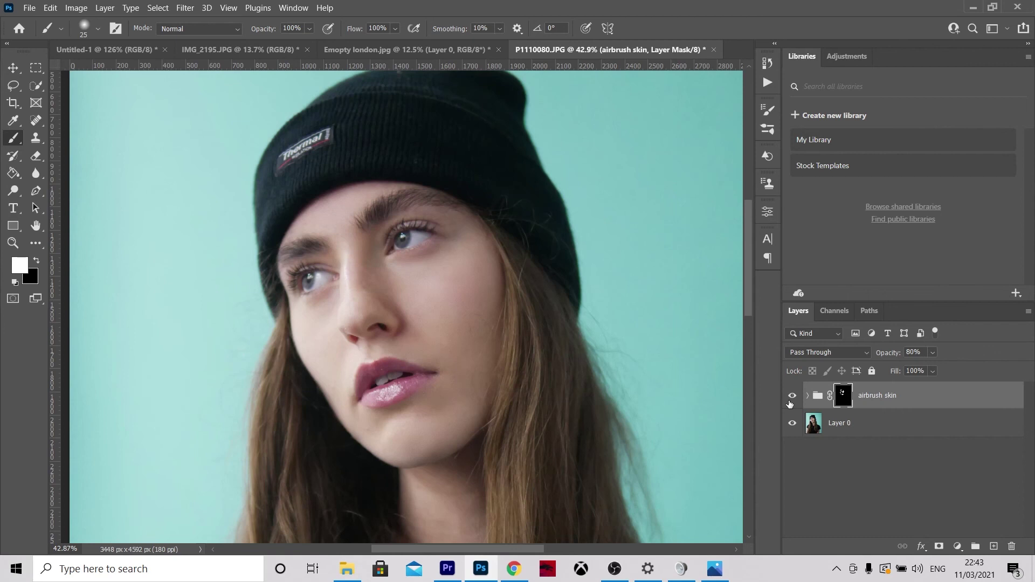